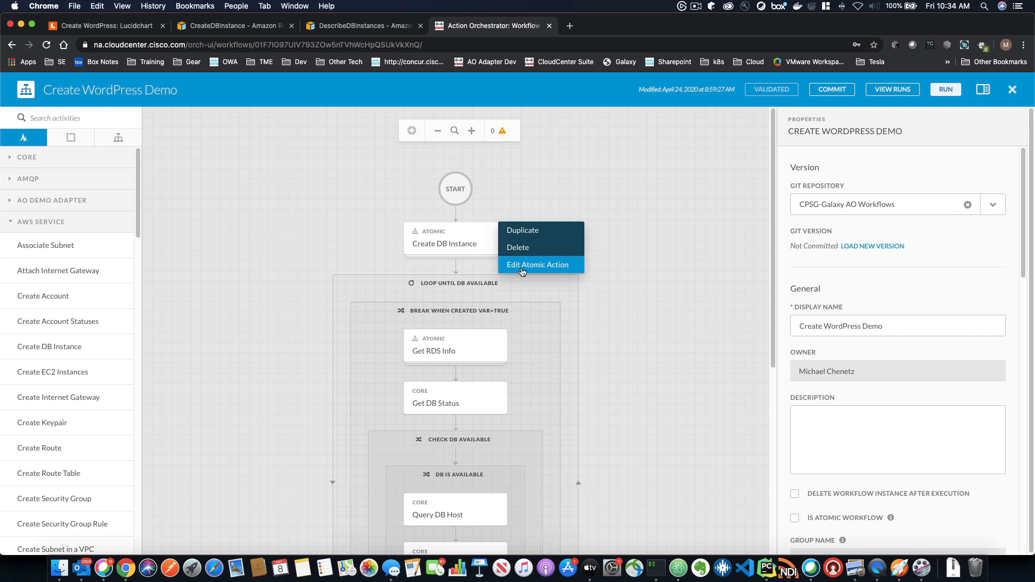
Open the Create DB Instance atomic action for editing and review the AWS API request of its CreateDBInstance activity.
left_click(522, 271)
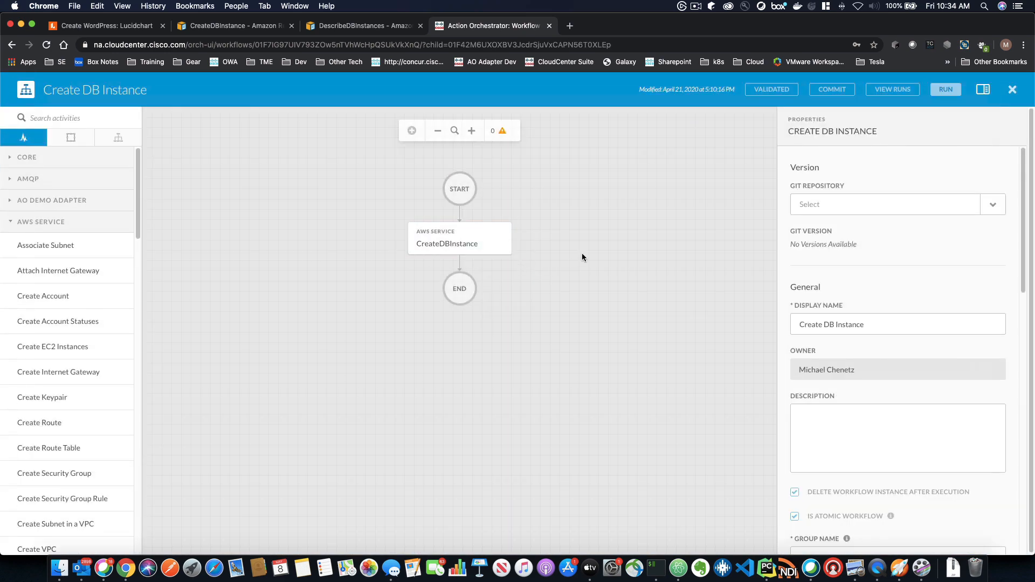
left_click(484, 234)
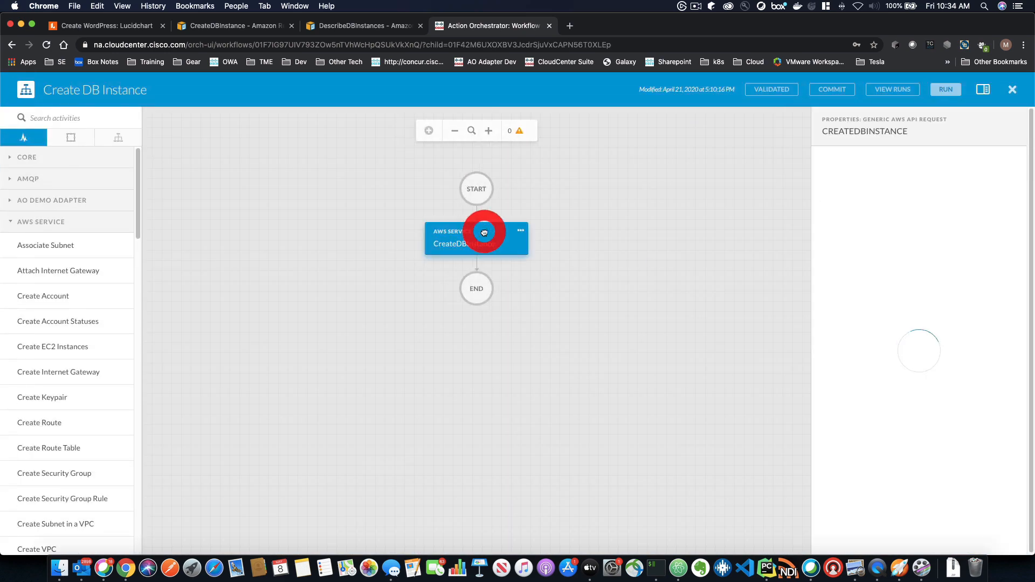
scroll(718, 264, "down", 10)
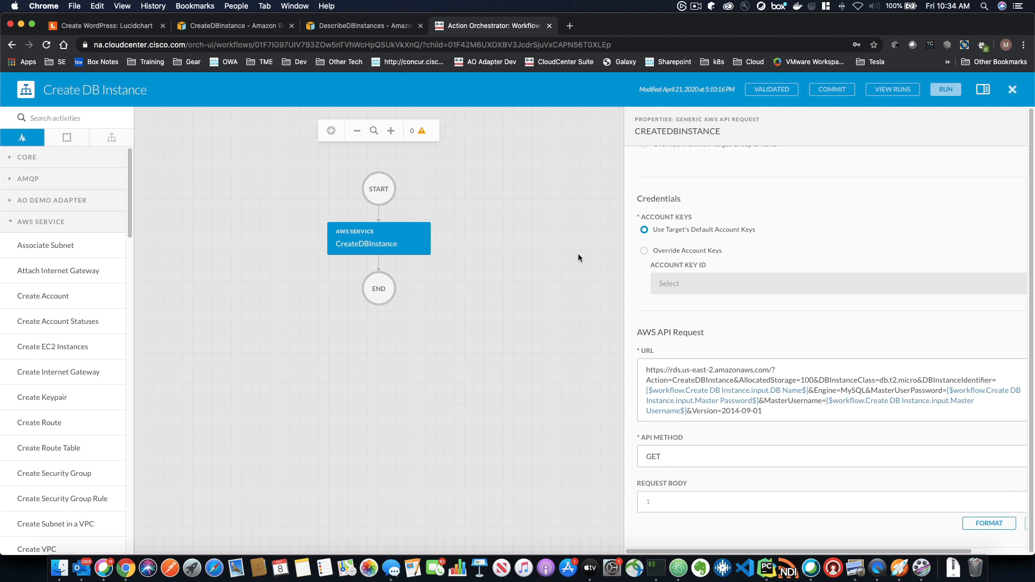
Review the input variables defined in the Create DB Instance atomic workflow's properties.
left_click(569, 279)
scroll(811, 289, "down", 6)
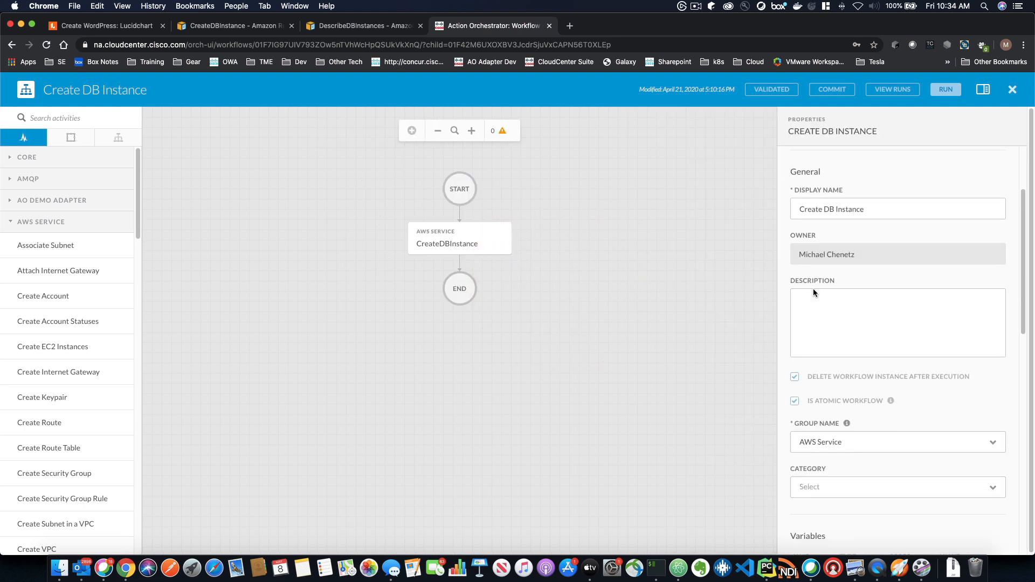
scroll(812, 290, "down", 2)
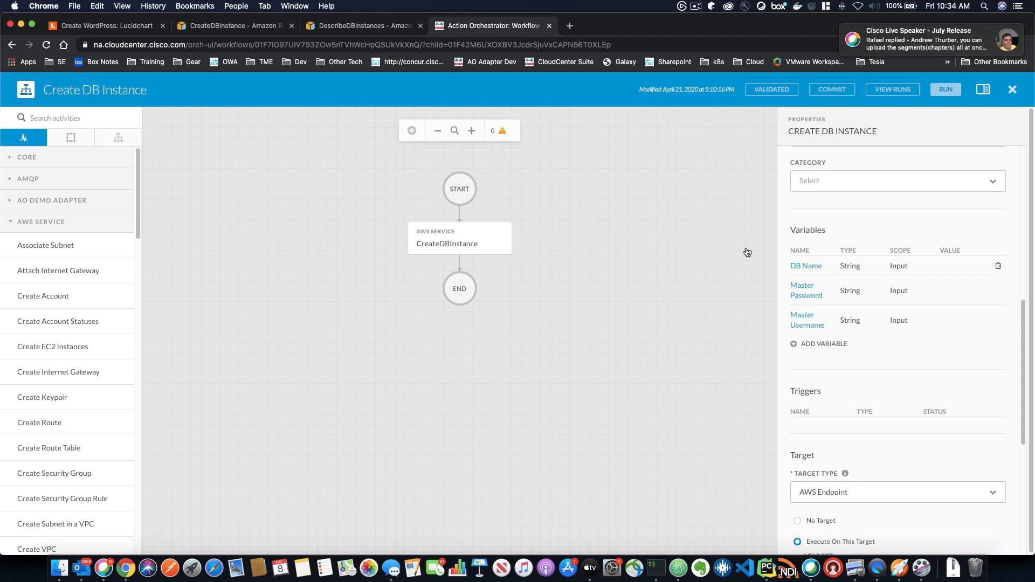
Inspect the workflow variable behind the master password reference in CreateDBInstance's request URL, leaving it unmodified.
left_click(450, 238)
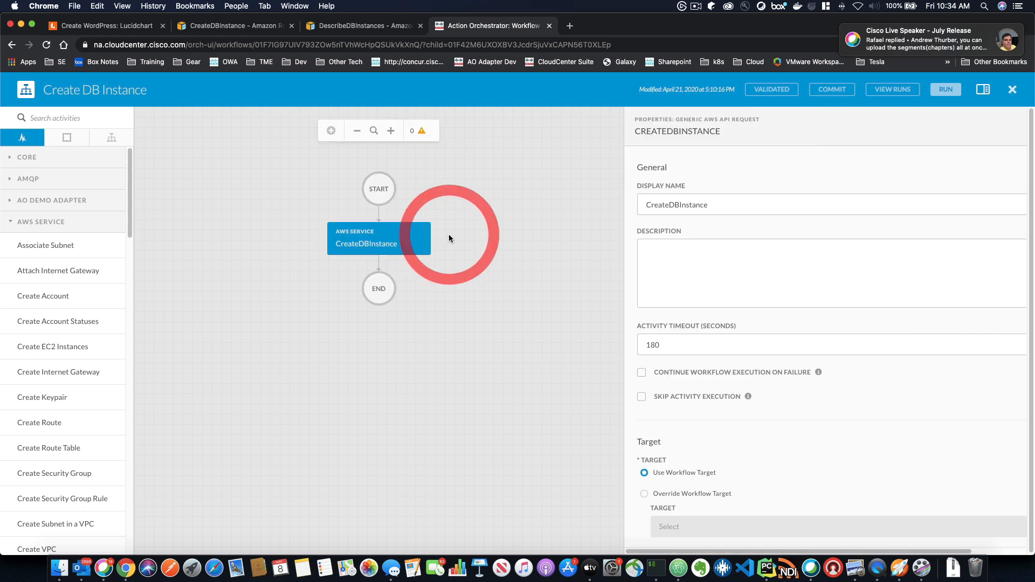
scroll(764, 380, "down", 8)
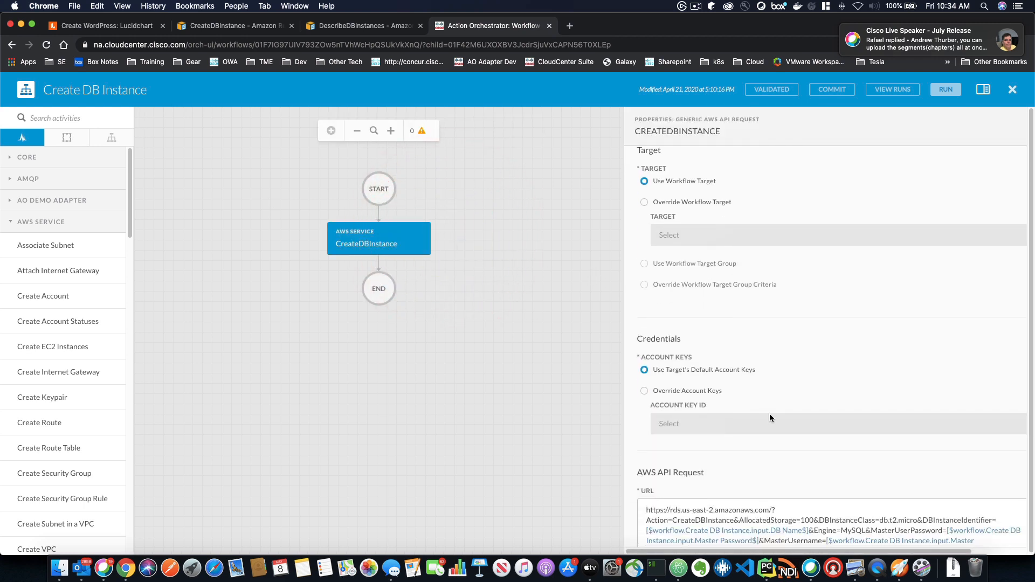
scroll(770, 418, "down", 4)
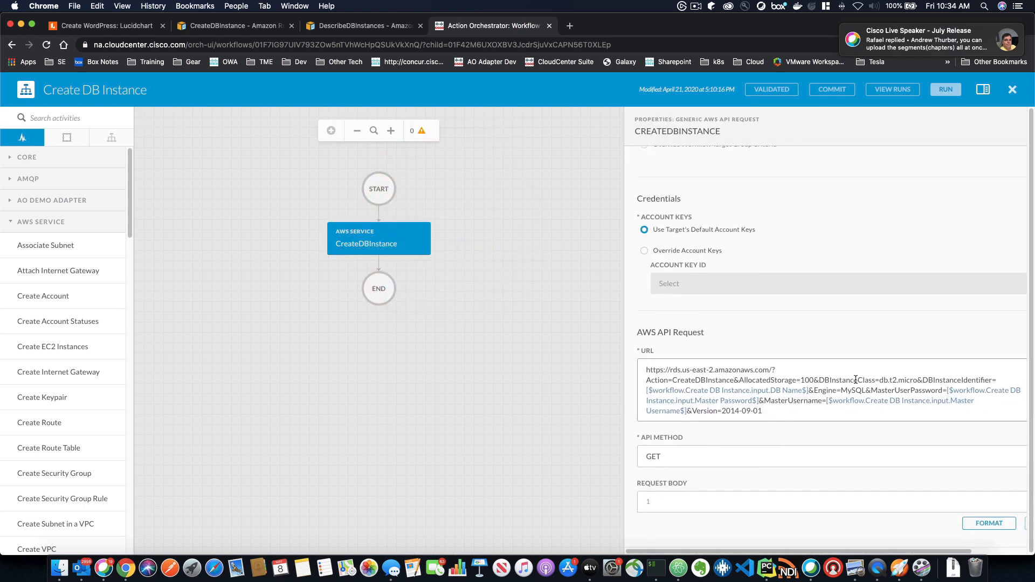
left_click(970, 394)
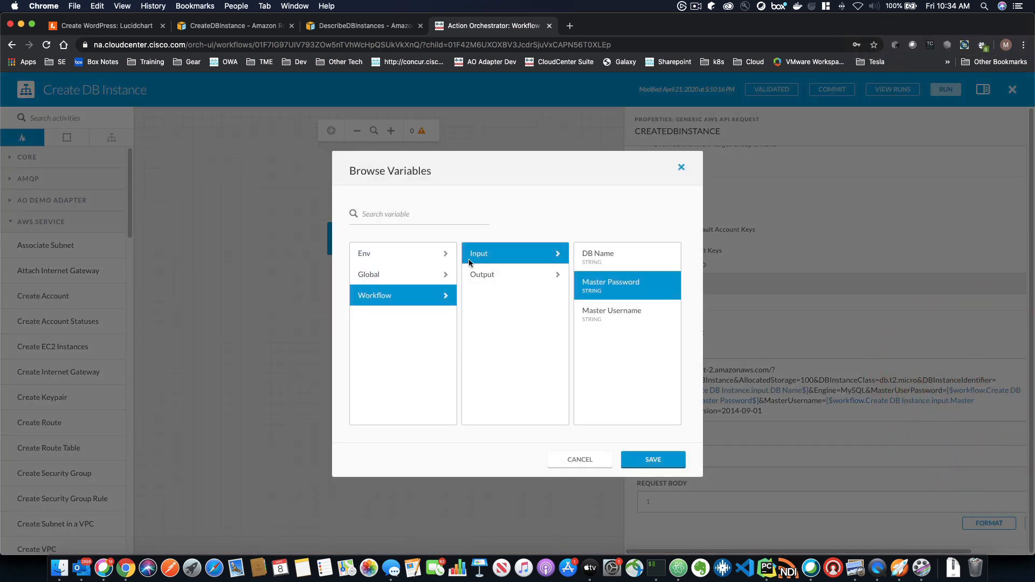
left_click(583, 459)
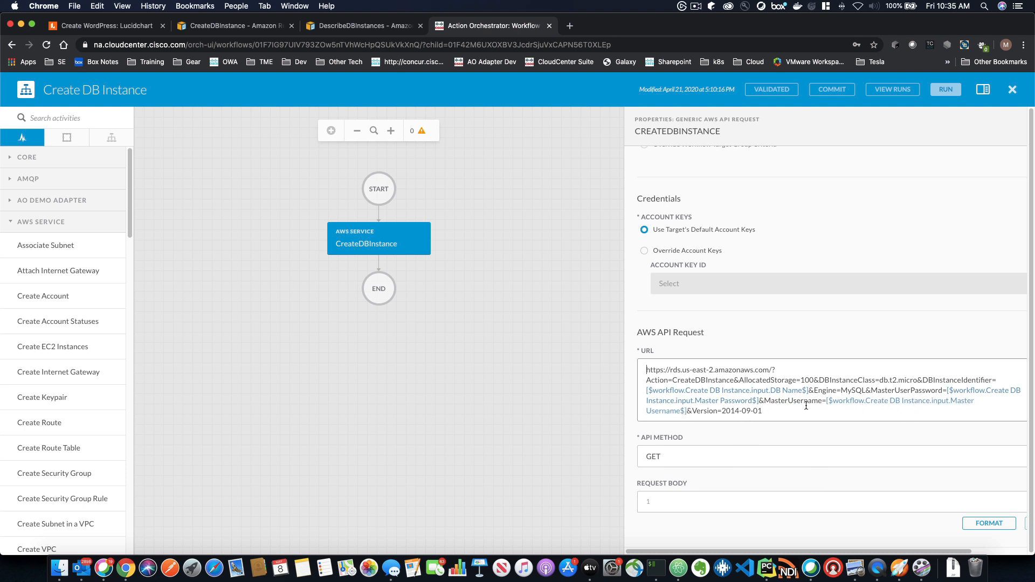
Switch to the AWS CreateDBInstance documentation and examine its request parameters, including MasterUserPassword, and the sample request.
left_click(200, 21)
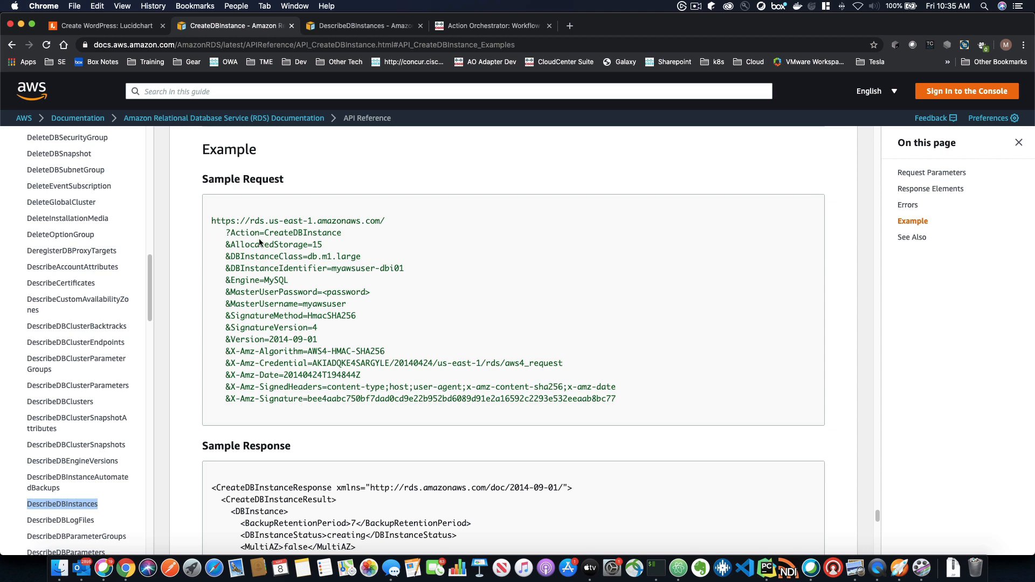
scroll(259, 383, "up", 6)
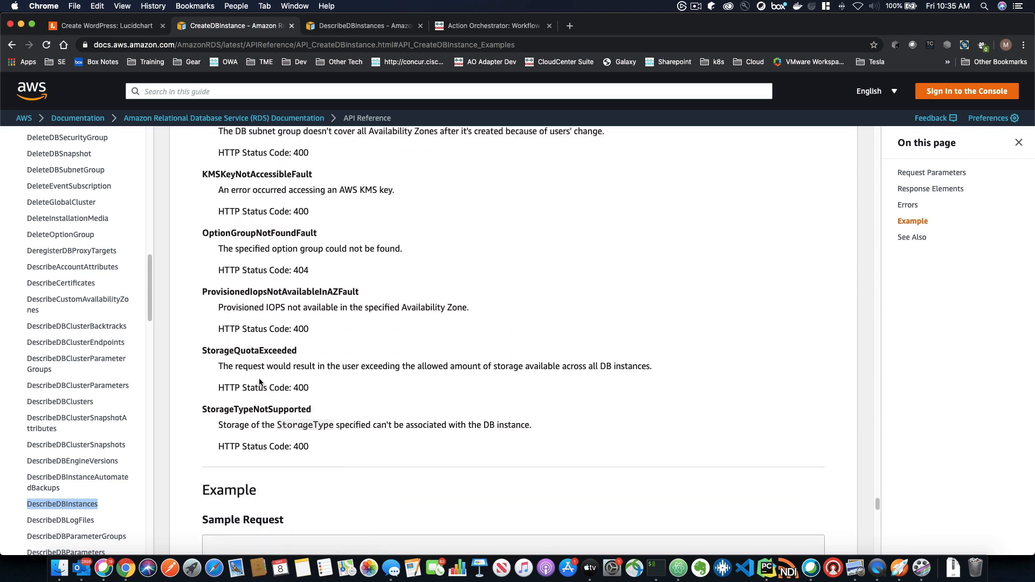
scroll(259, 383, "up", 20)
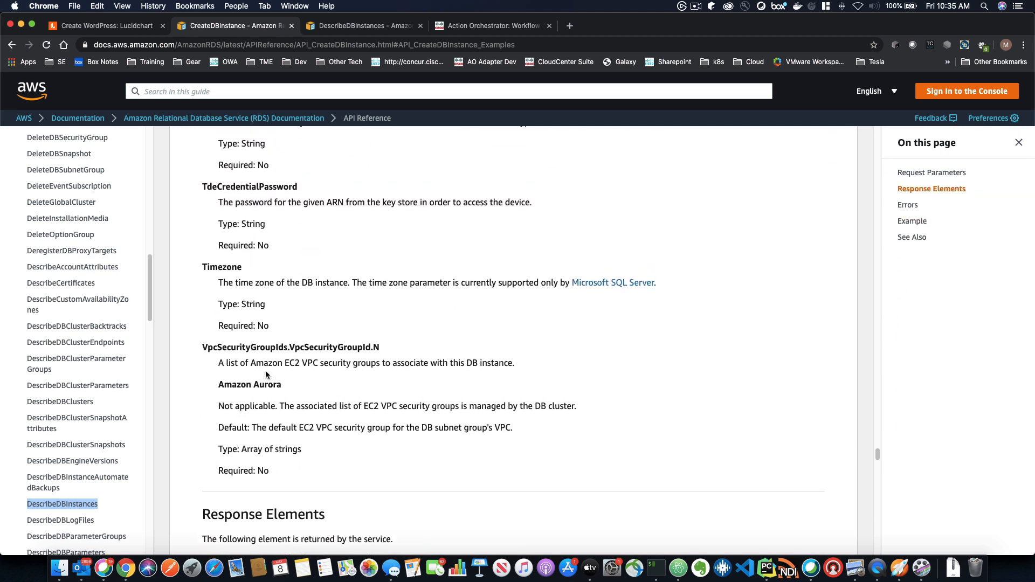
scroll(265, 372, "up", 12)
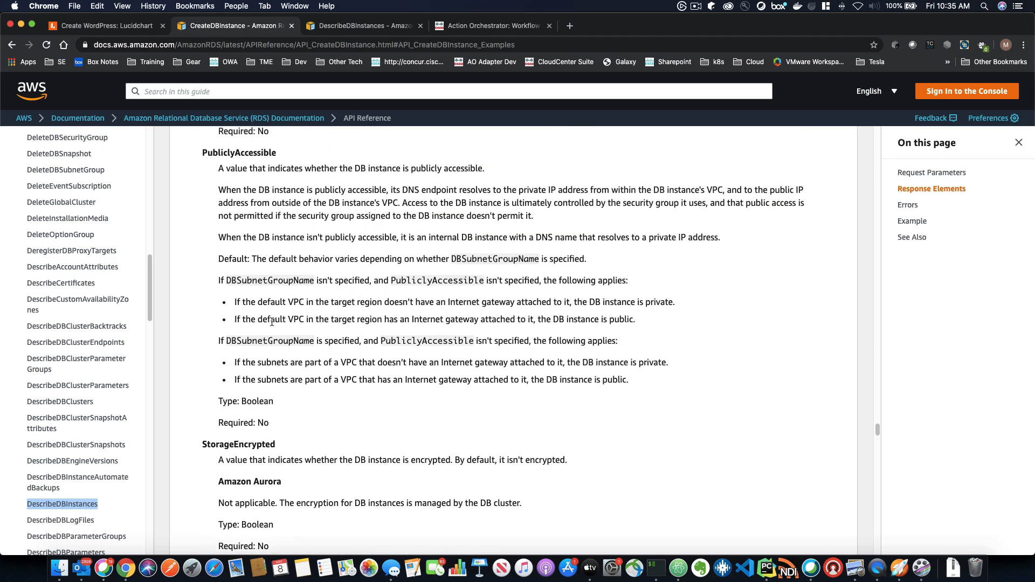
scroll(271, 323, "up", 13)
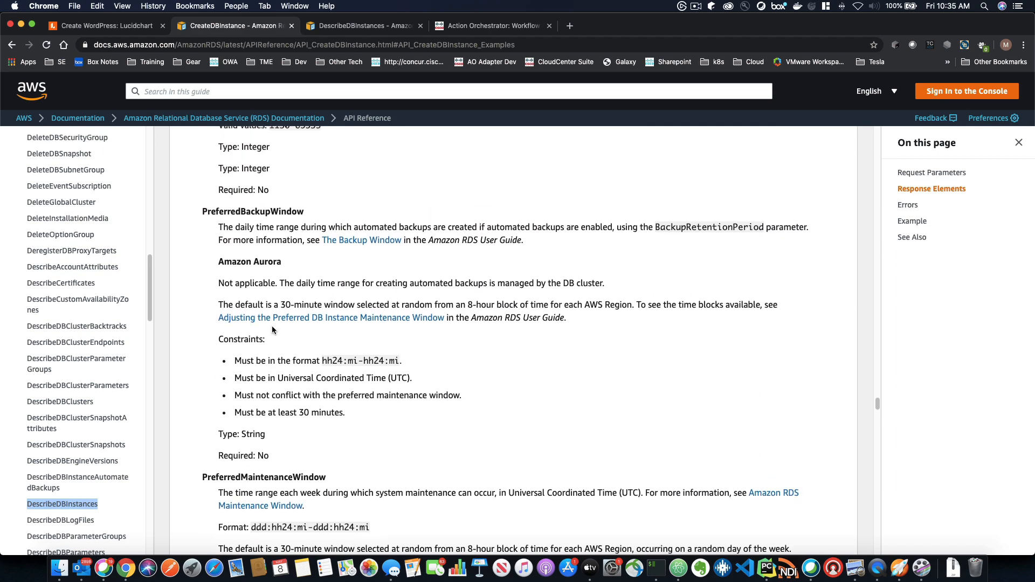
scroll(272, 330, "up", 15)
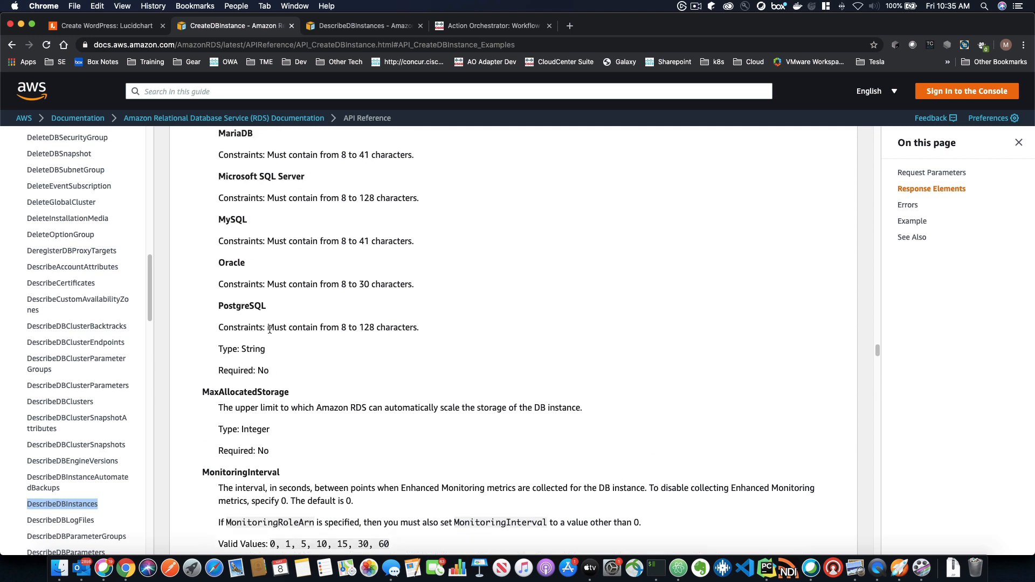
scroll(270, 329, "up", 5)
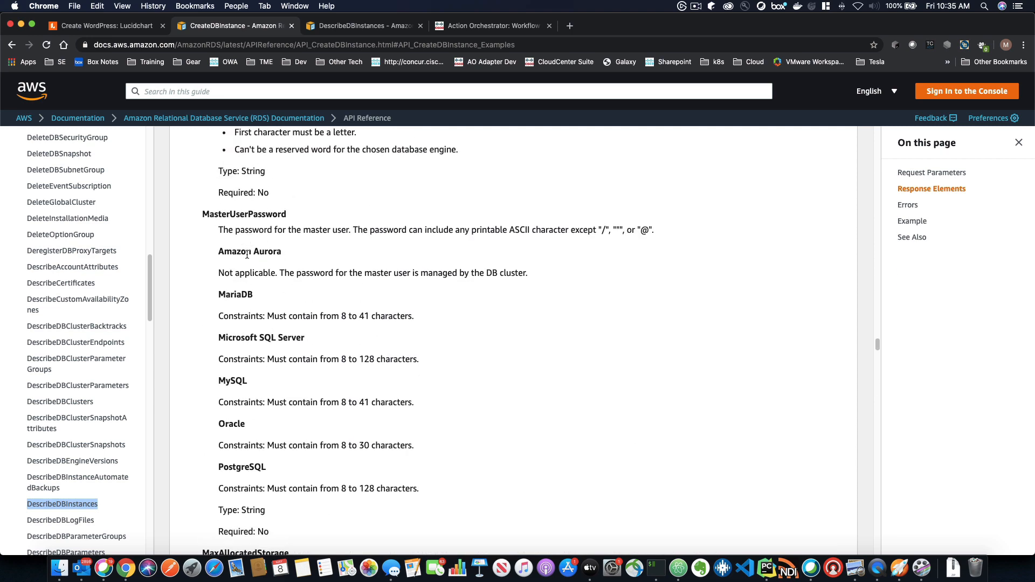
scroll(296, 294, "up", 3)
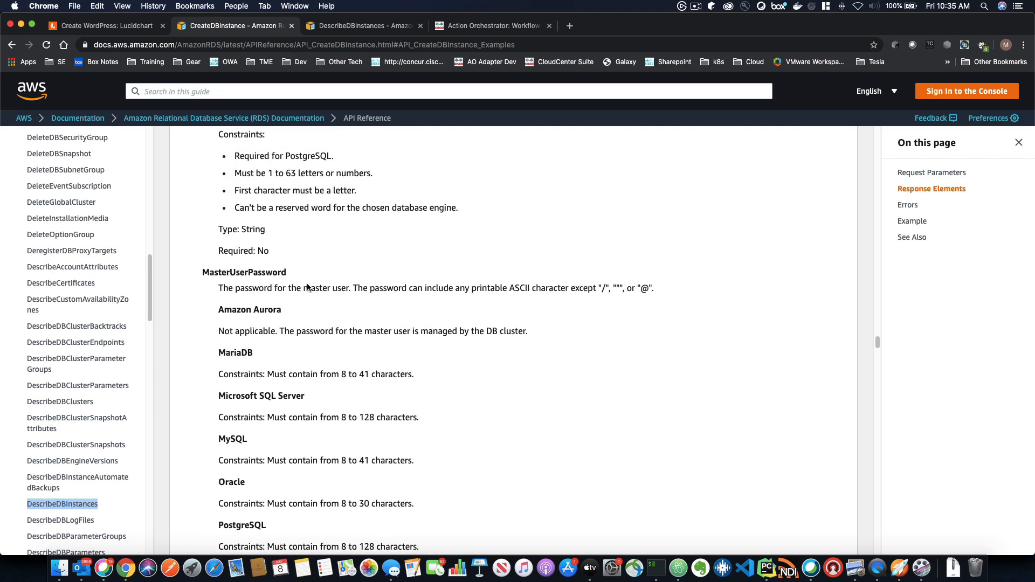
scroll(306, 286, "down", 10)
scroll(310, 291, "down", 15)
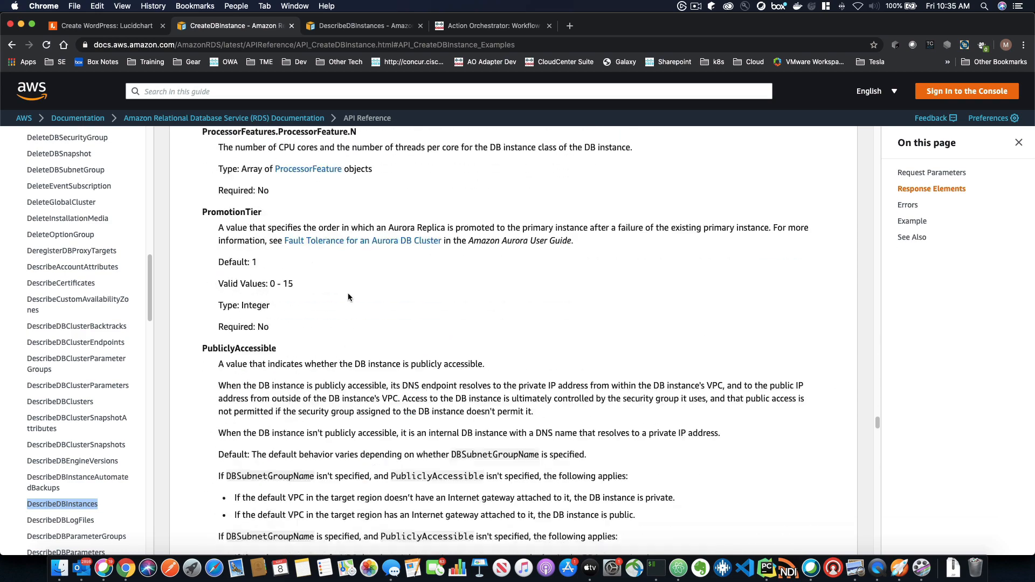
left_click(912, 221)
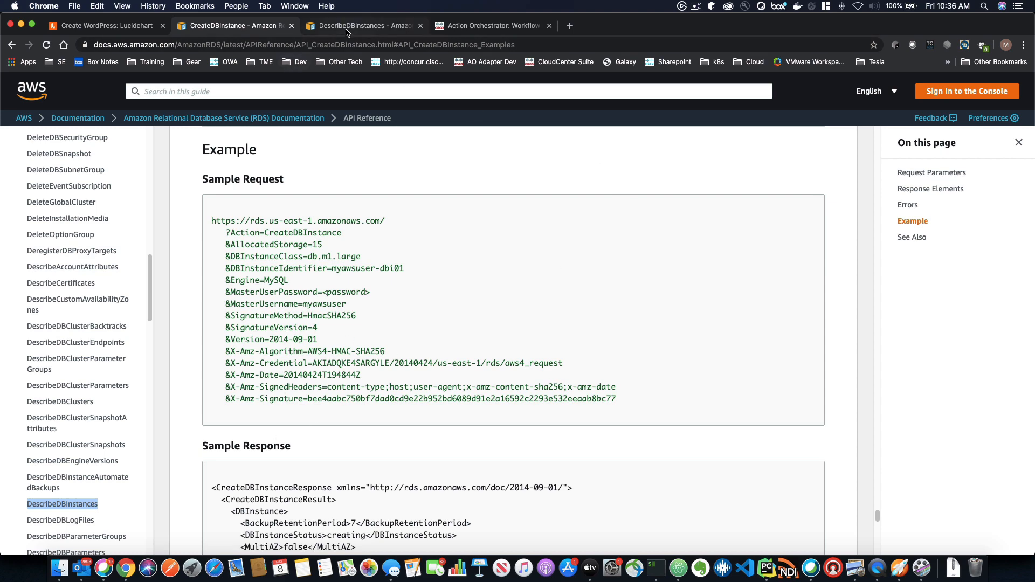
Return to Action Orchestrator, close the atomic action, and review the Create DB Instance inputs in the Create WordPress Demo workflow.
left_click(479, 28)
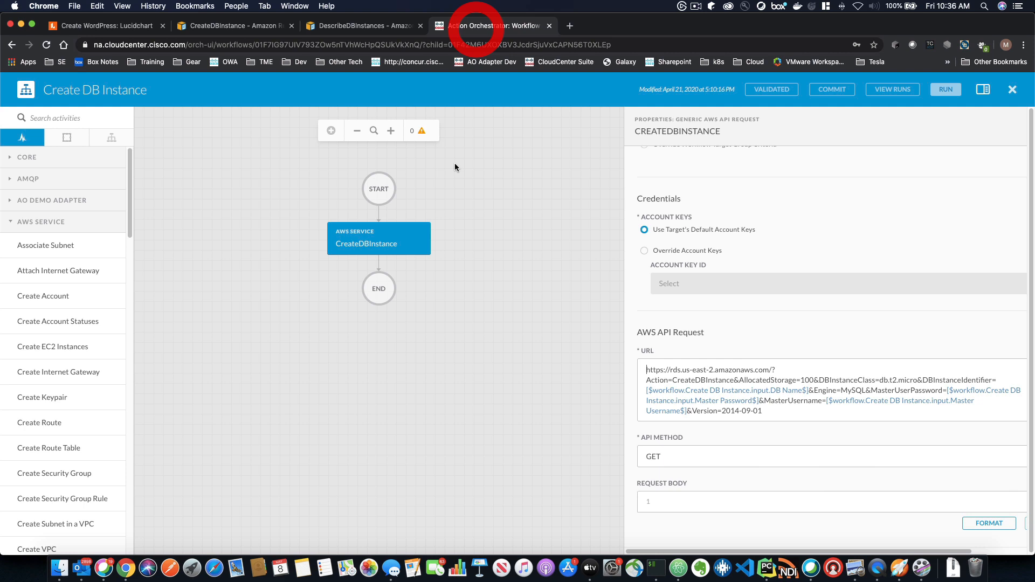
left_click(391, 242)
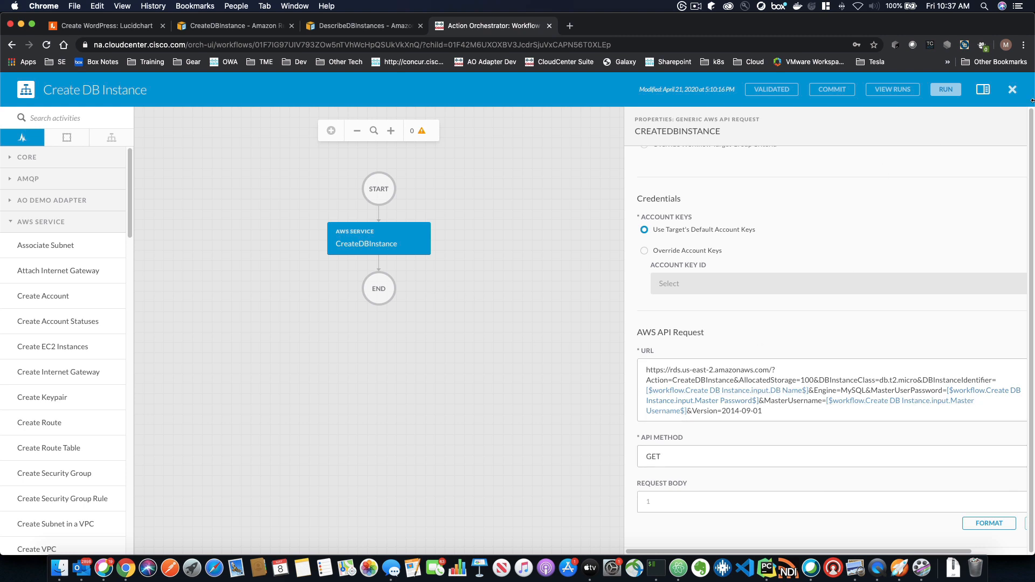
left_click(1012, 89)
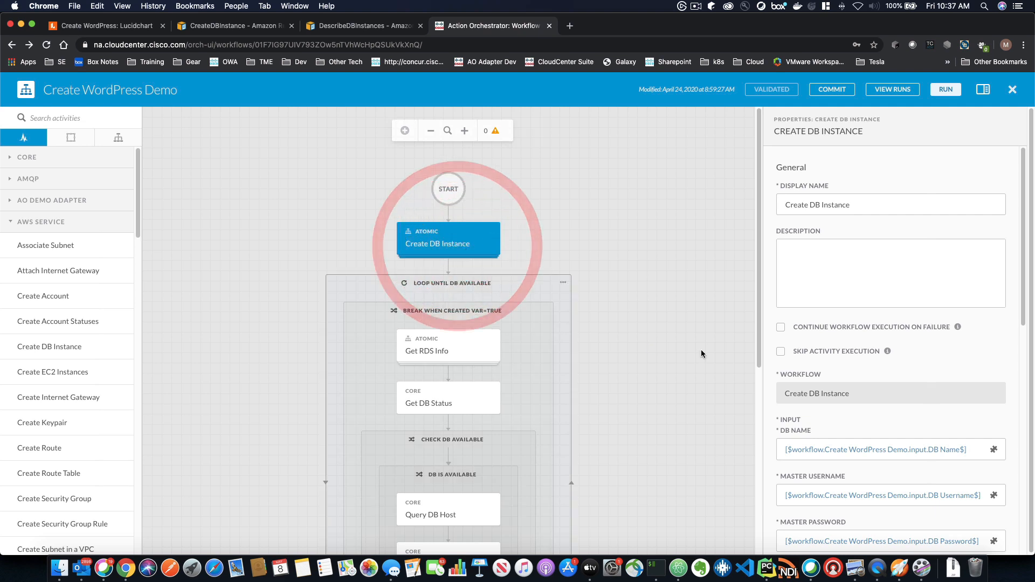
scroll(811, 405, "down", 1)
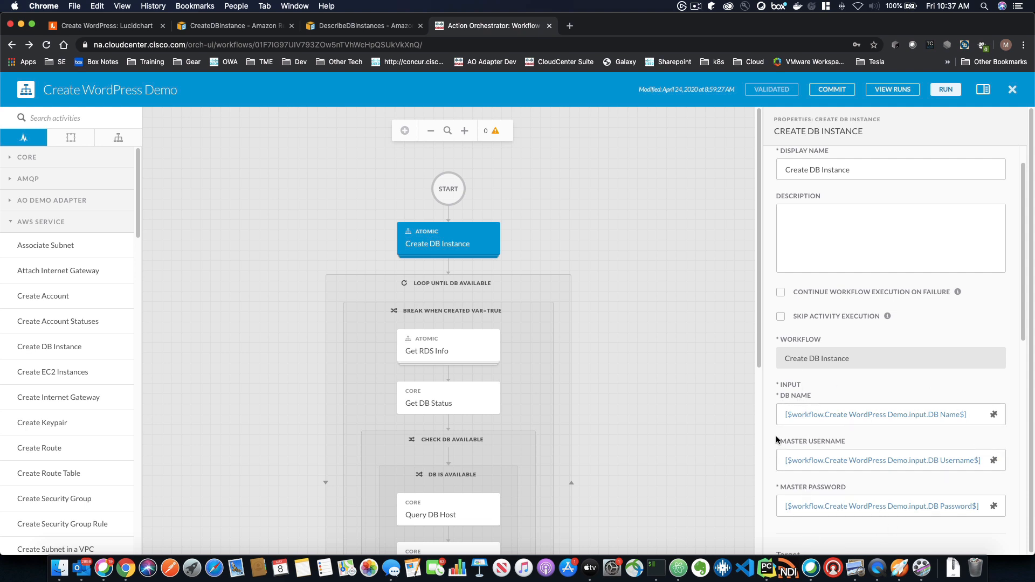
Review the Create WordPress Demo workflow's variables and inspect which one is mapped to Create DB Instance's DB Name input.
left_click(690, 395)
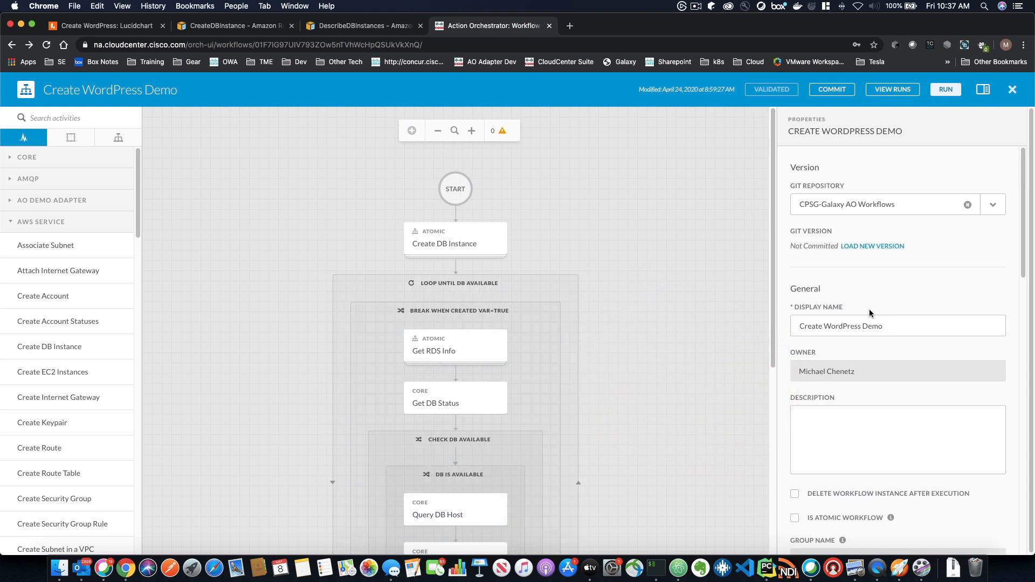
scroll(869, 313, "down", 10)
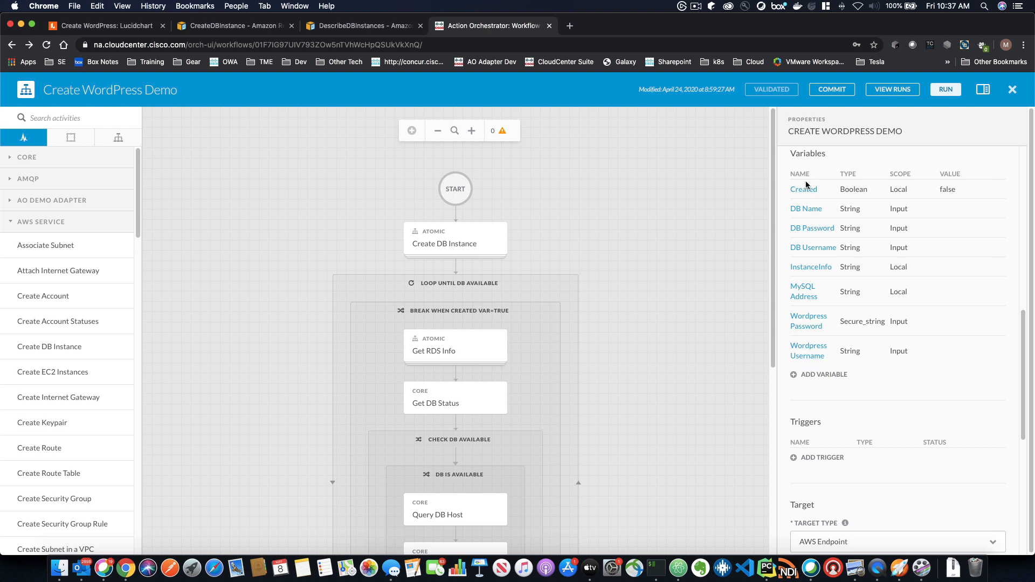
left_click(438, 249)
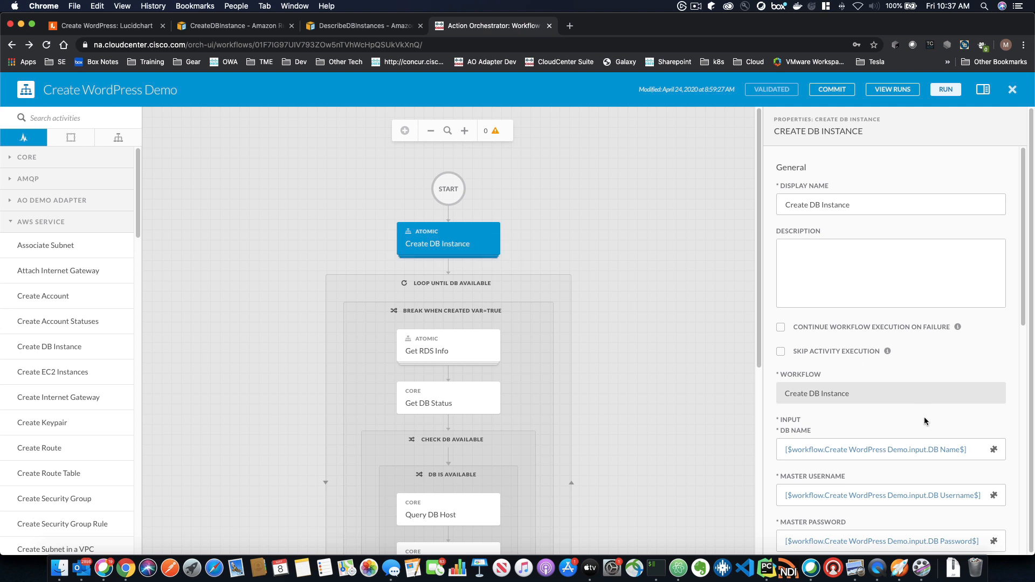
scroll(925, 421, "down", 4)
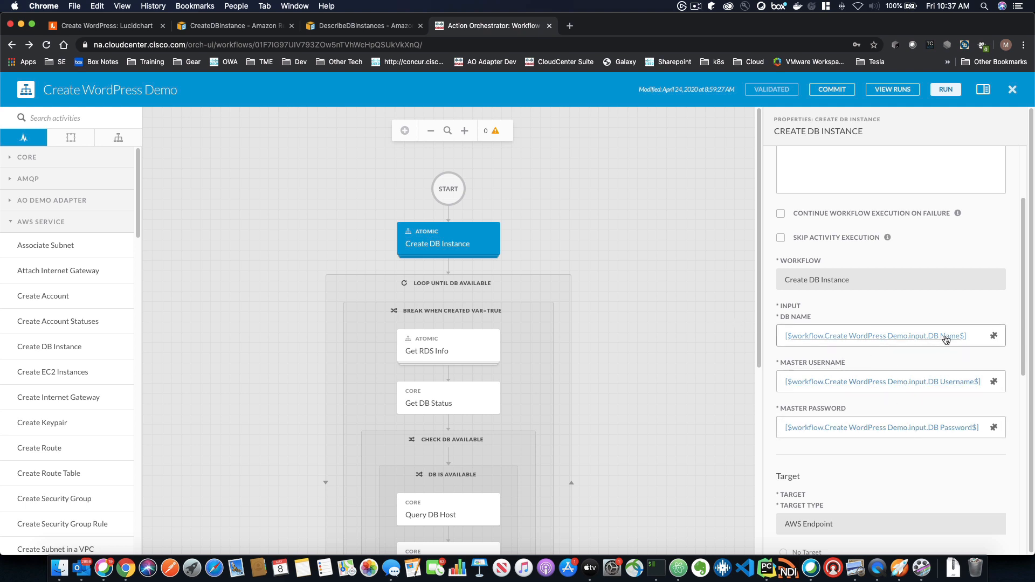
left_click(946, 337)
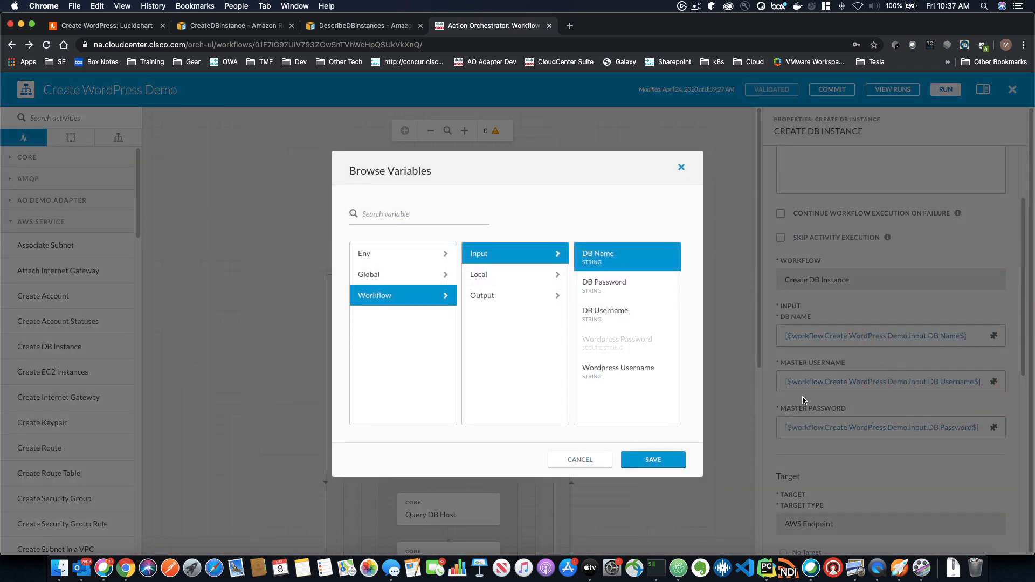
left_click(581, 459)
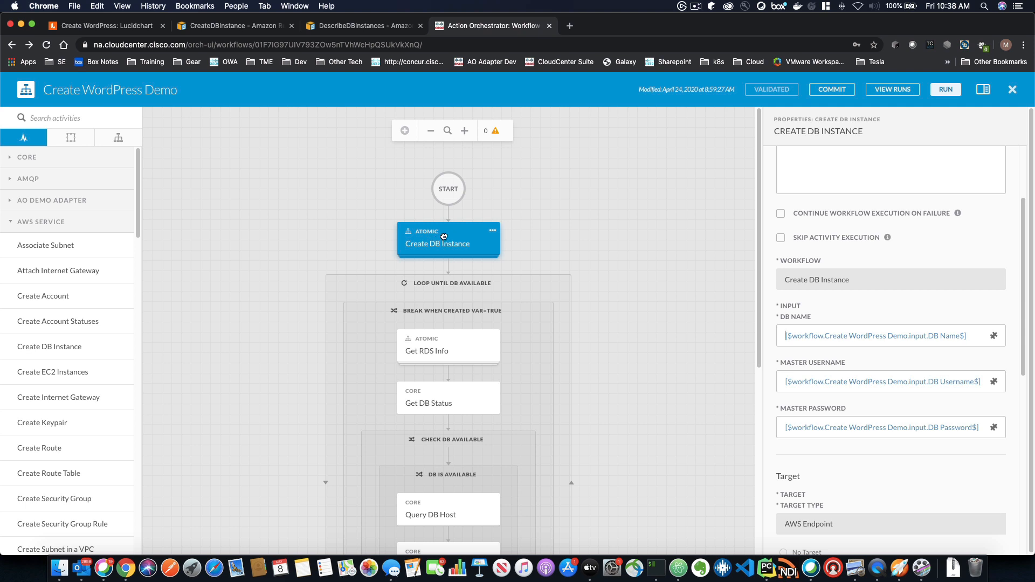
Look through the activities following Create DB Instance, focusing on the Loop Until DB Available block.
scroll(674, 403, "down", 1)
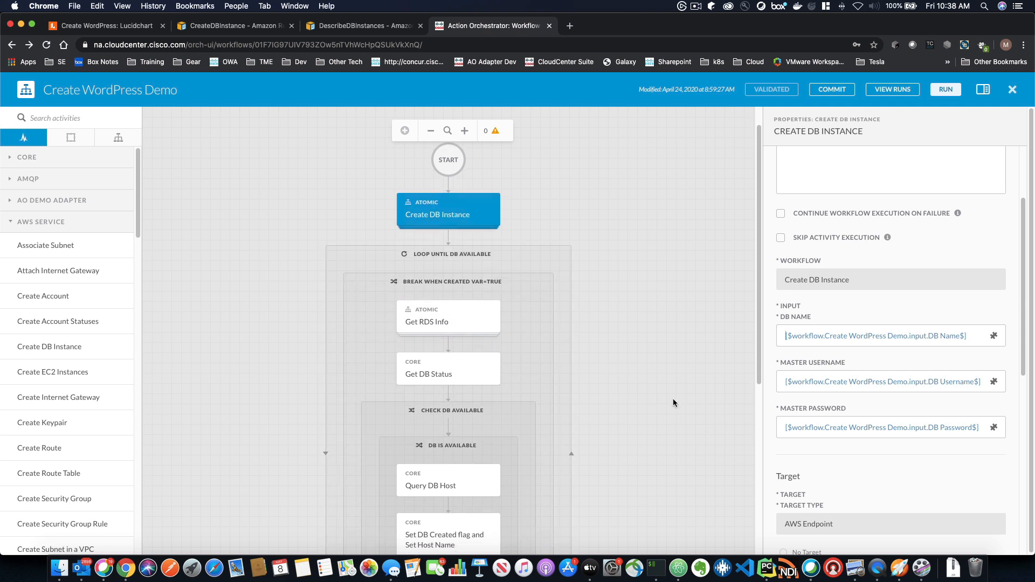
scroll(673, 403, "down", 8)
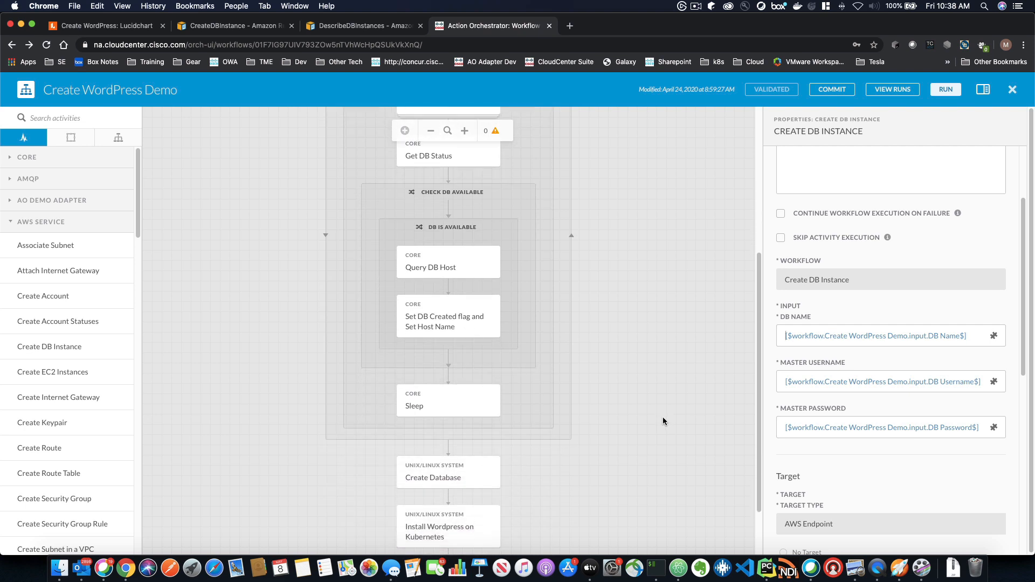
scroll(662, 416, "up", 4)
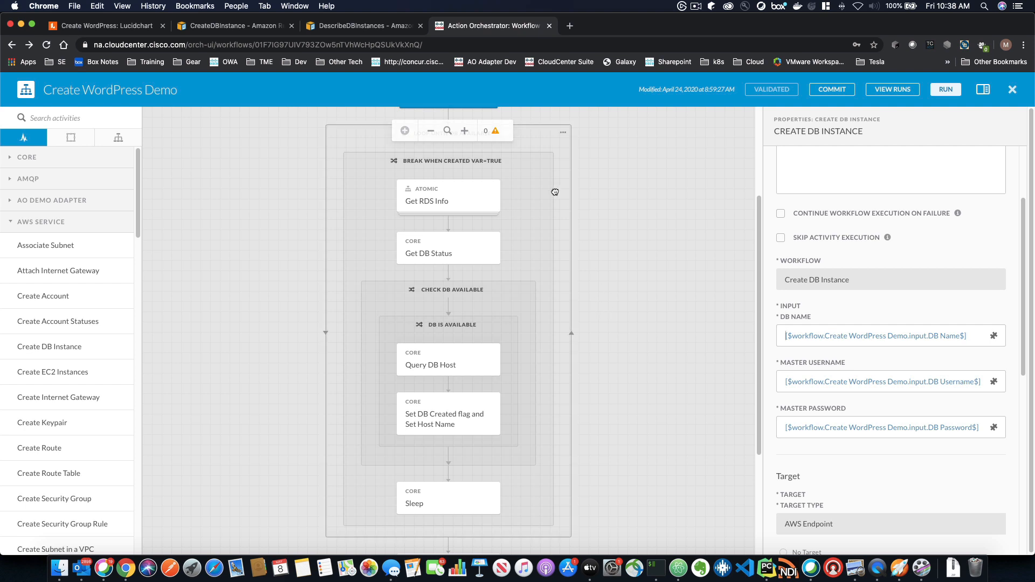
scroll(555, 192, "up", 1)
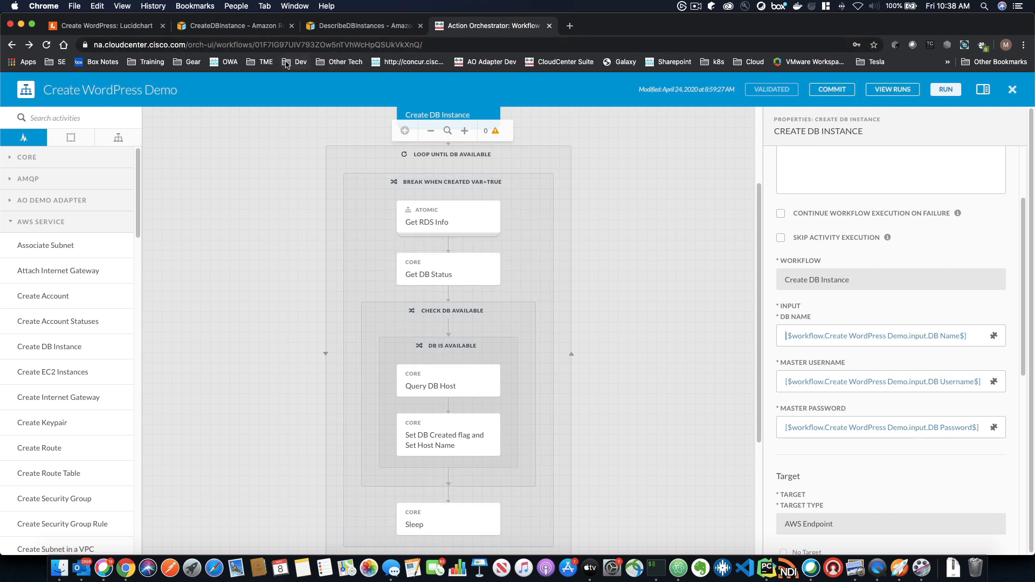
Switch to the AWS CreateDBInstance documentation and examine the DBInstanceStatus element in the sample response.
left_click(249, 25)
scroll(507, 232, "down", 10)
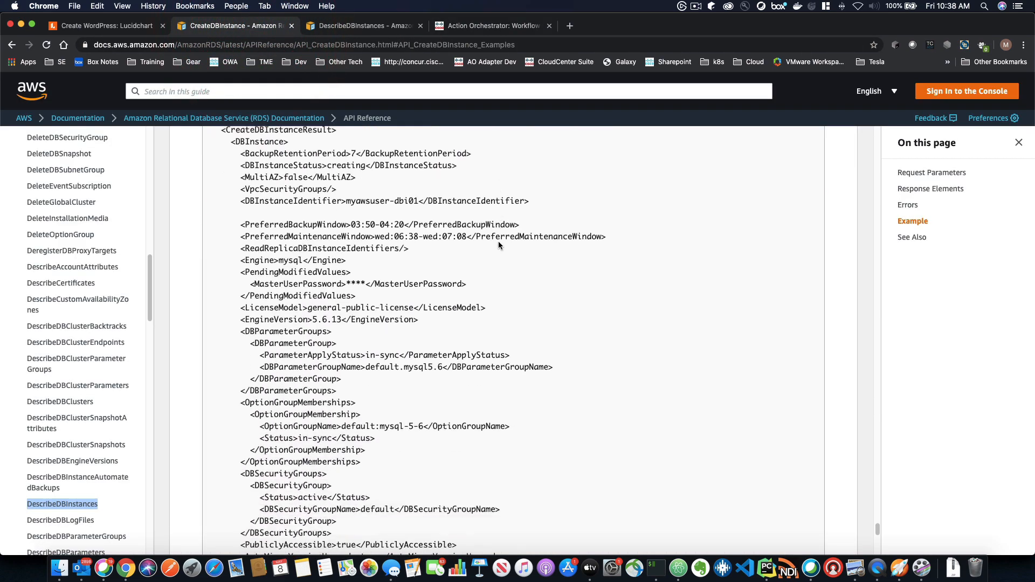
scroll(483, 277, "up", 3)
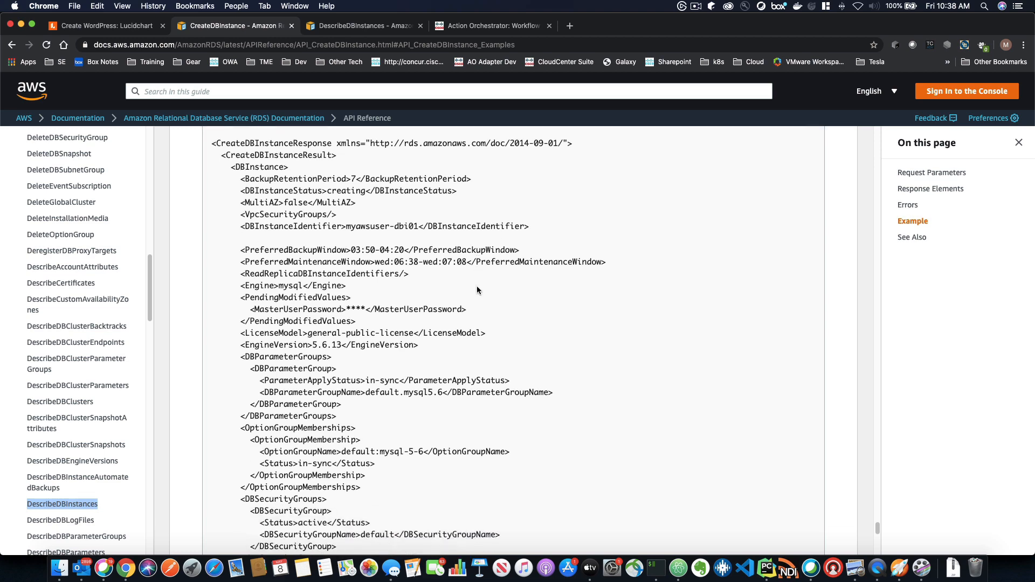
scroll(477, 291, "down", 1)
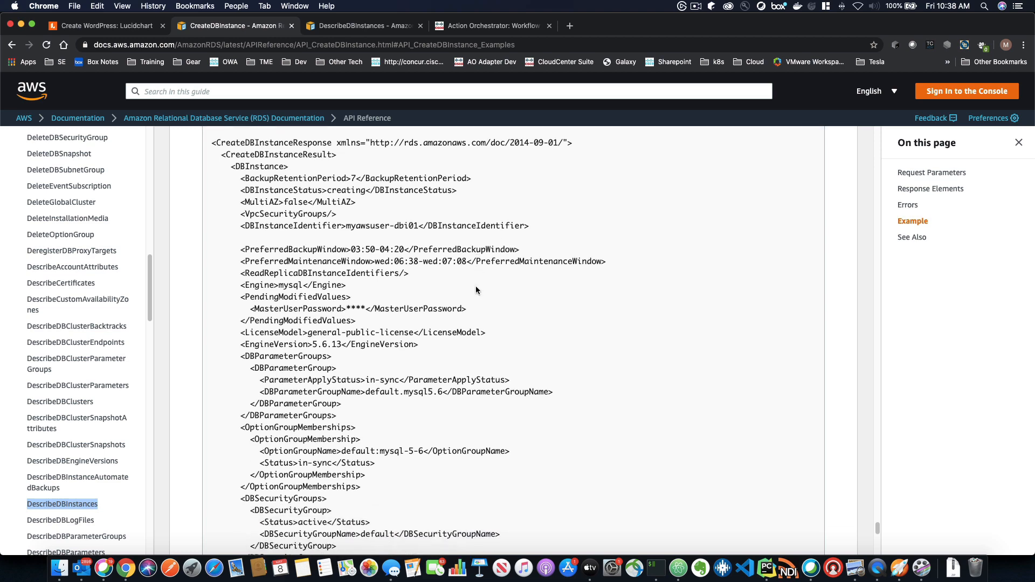
triple_click(295, 189)
left_click(344, 190)
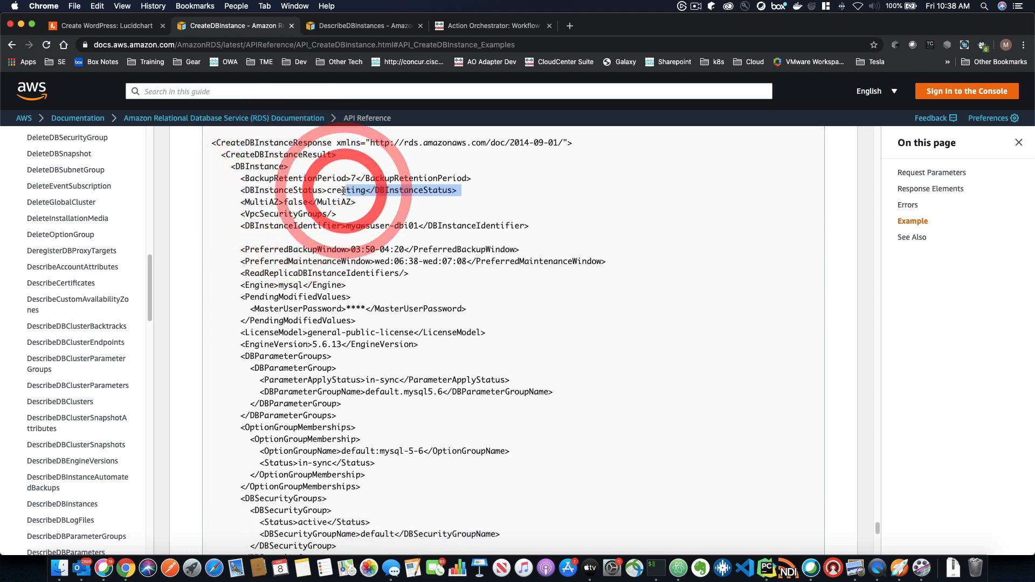
double_click(338, 191)
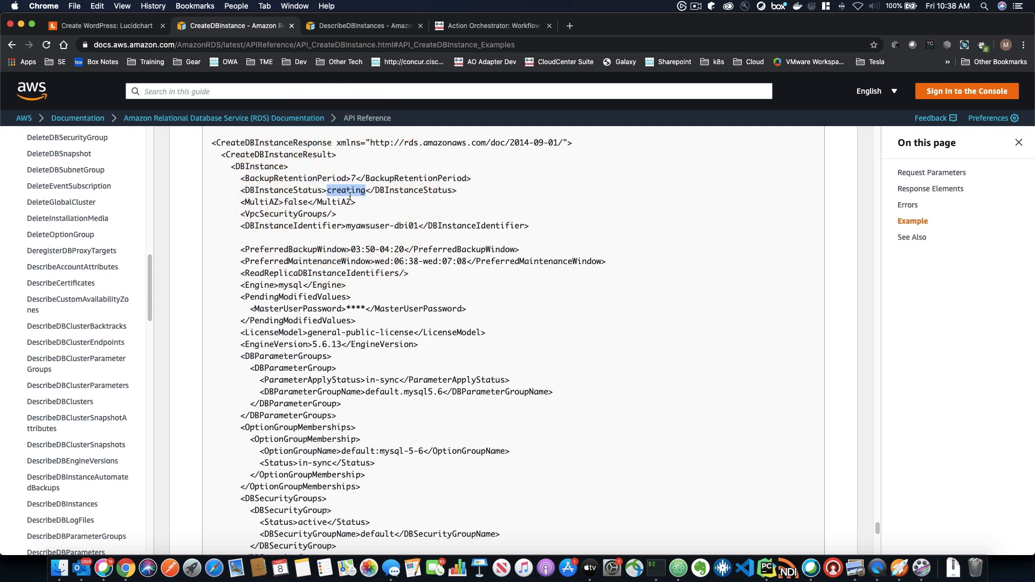
Return to Action Orchestrator and review the source JSON and JSONPath queries of the Query DB Host and Get DB Status activities.
left_click(439, 26)
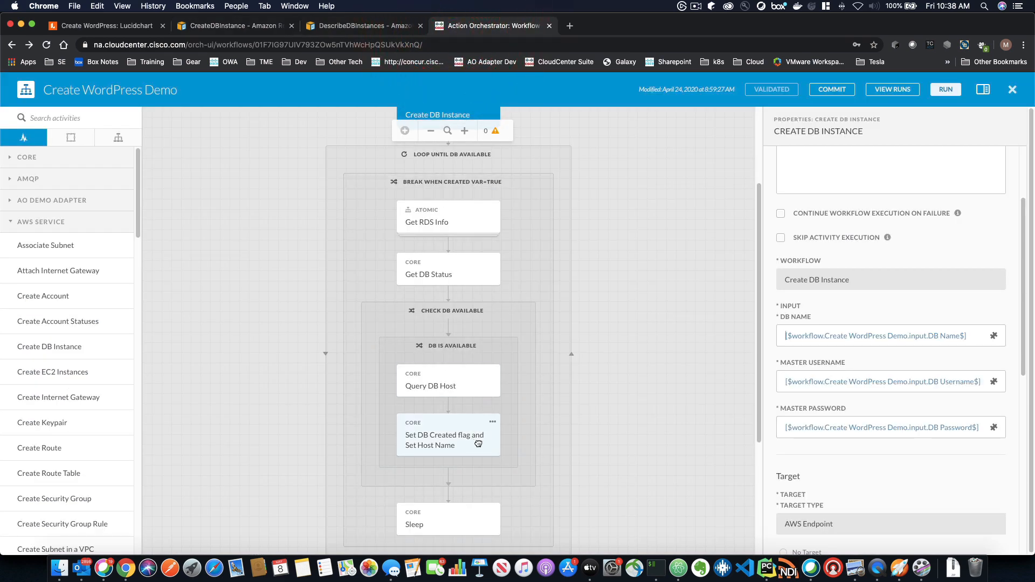
left_click(434, 383)
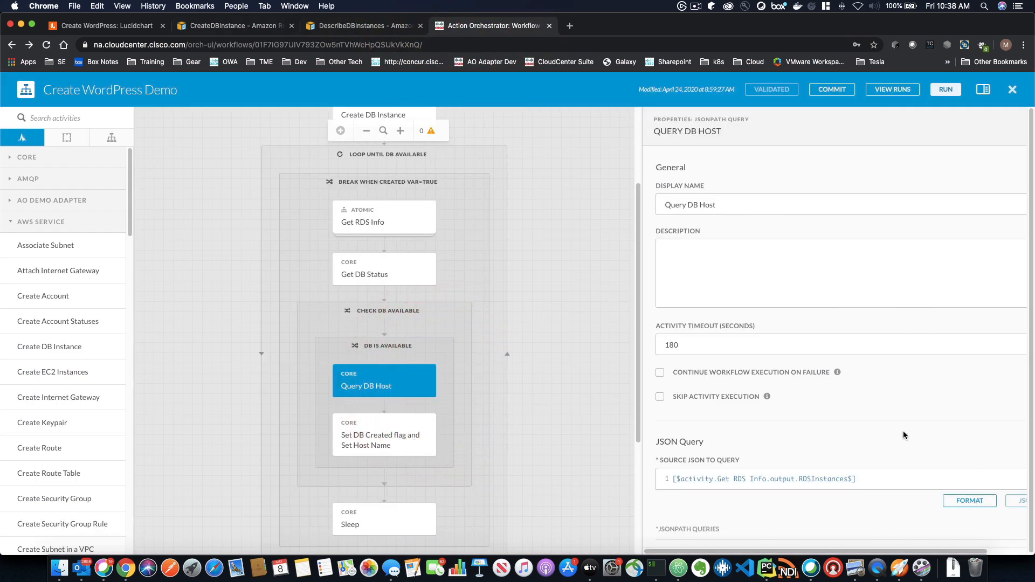
scroll(903, 434, "down", 4)
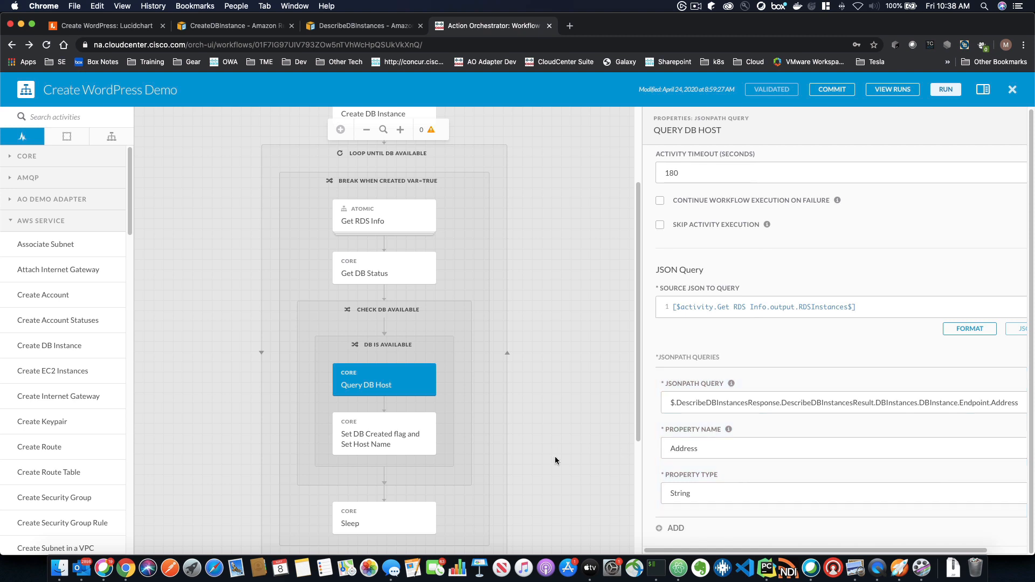
left_click(388, 275)
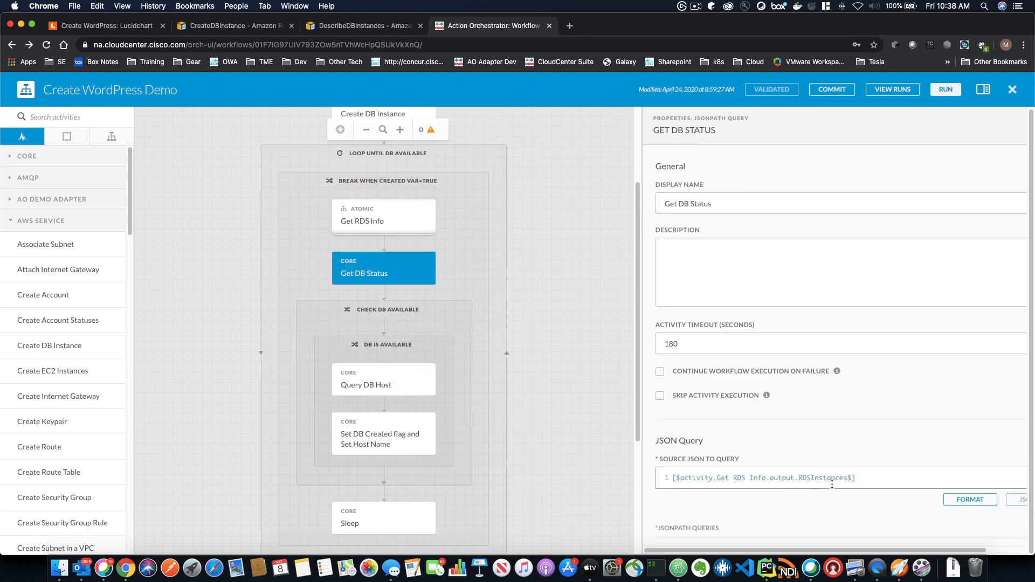
scroll(832, 484, "down", 3)
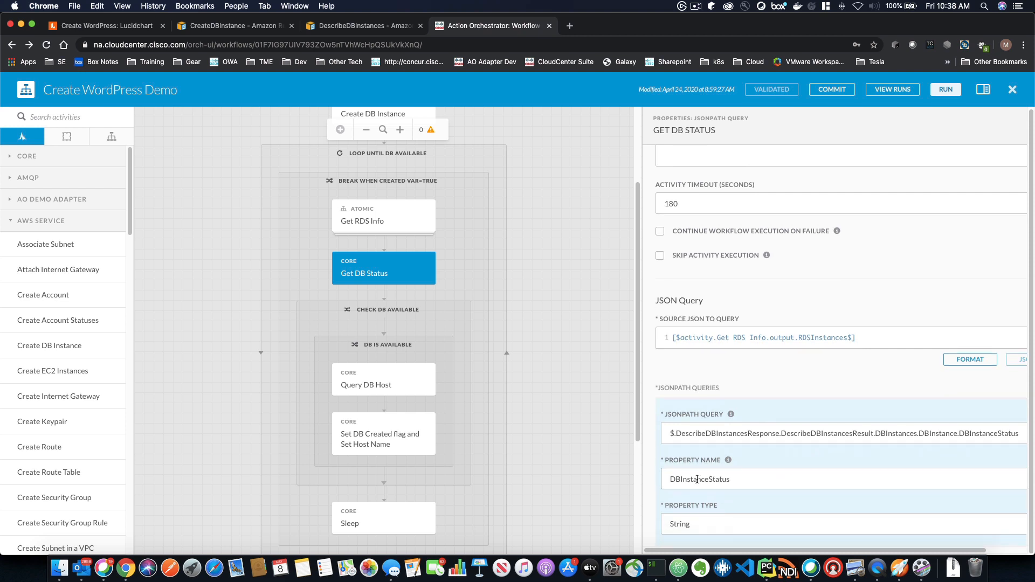
scroll(768, 388, "down", 1)
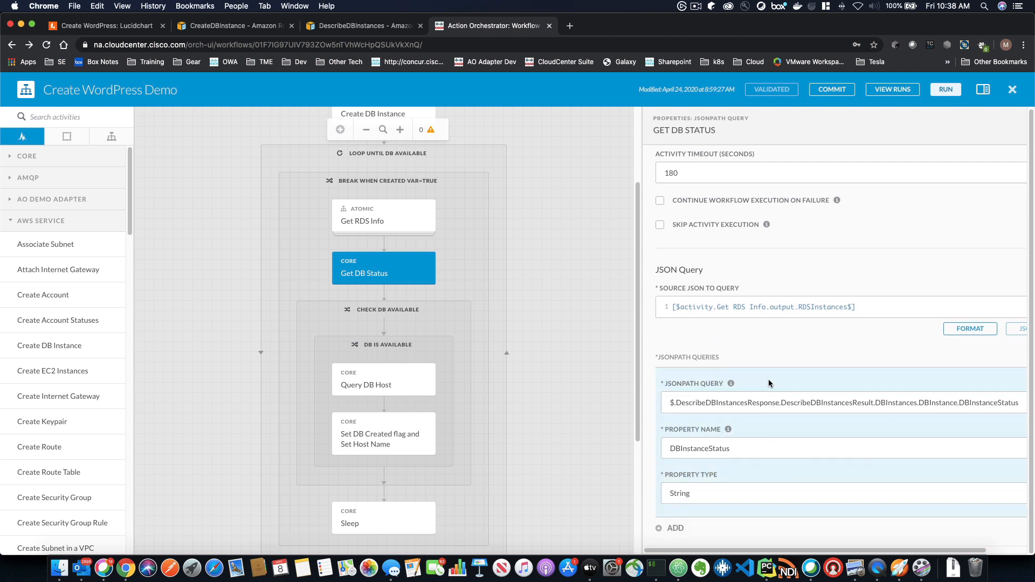
Inspect the Break when Created Var=True condition and the properties of the Loop Until DB Available block around it.
left_click(403, 182)
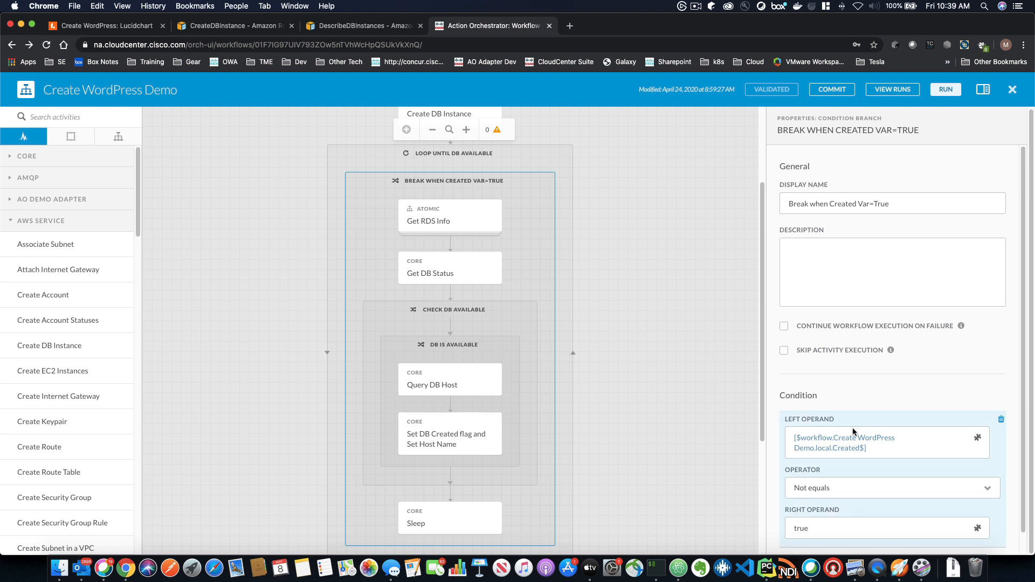
scroll(585, 270, "up", 1)
scroll(584, 281, "up", 1)
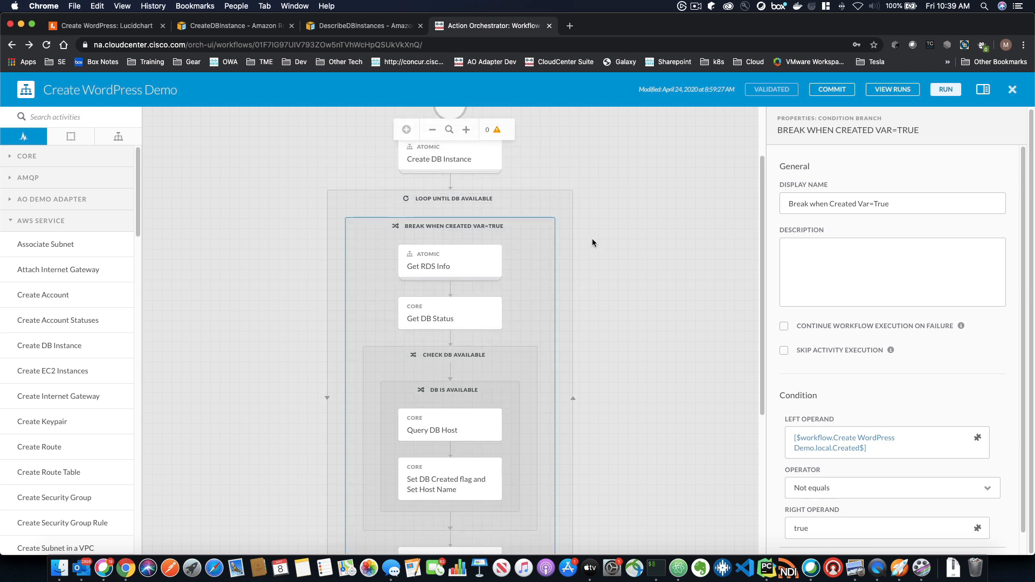
left_click(444, 197)
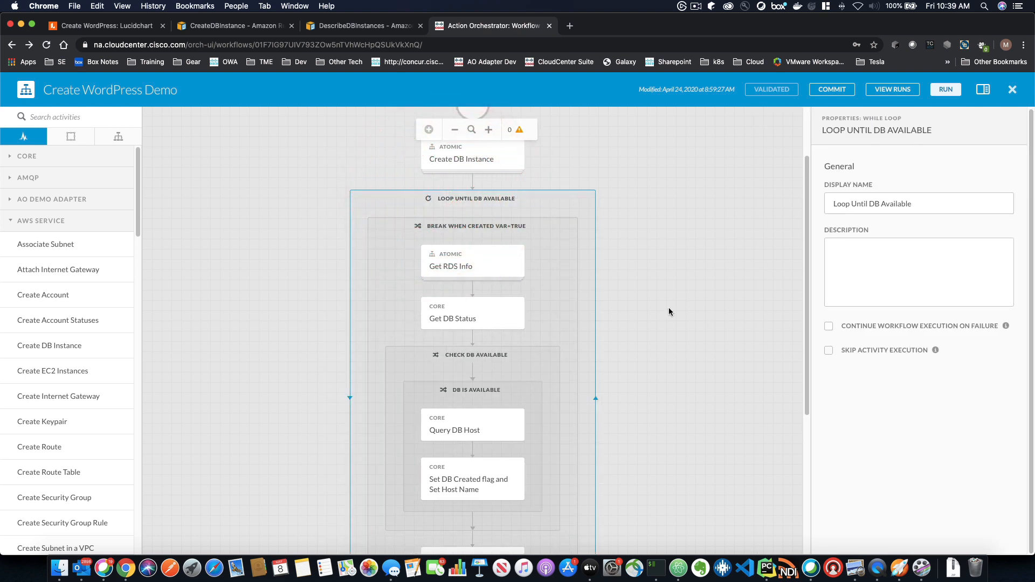
left_click(462, 224)
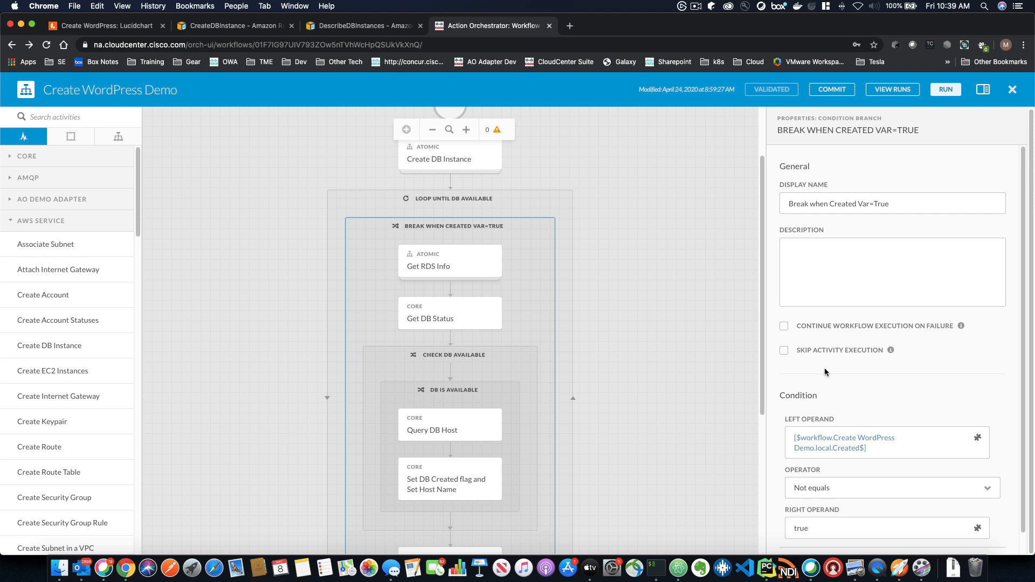
Look up the Created variable's default value in the workflow variables and compare it with the Break when Created Var=True condition.
left_click(685, 339)
scroll(793, 365, "down", 5)
scroll(820, 376, "down", 4)
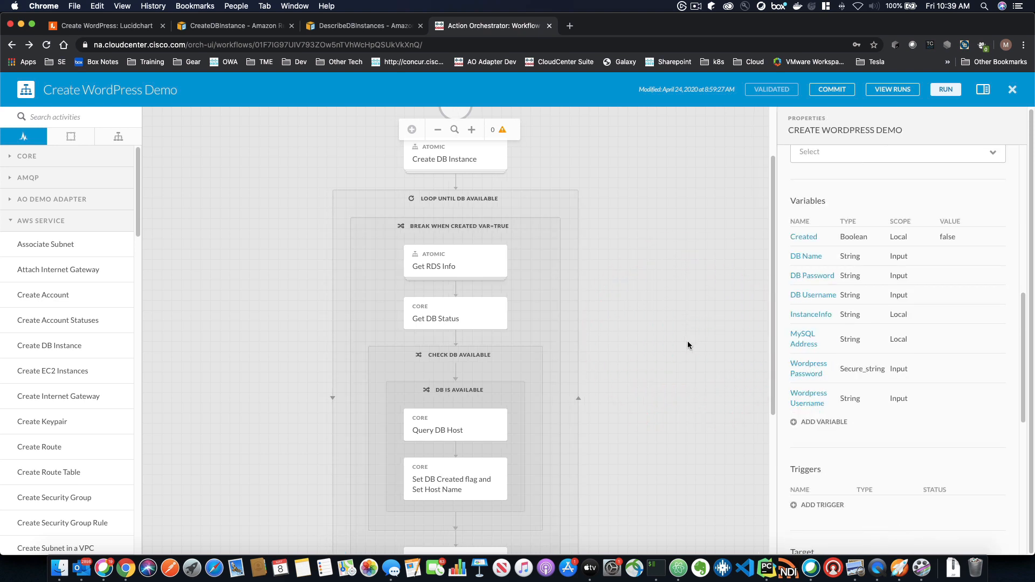
left_click(659, 342)
double_click(942, 237)
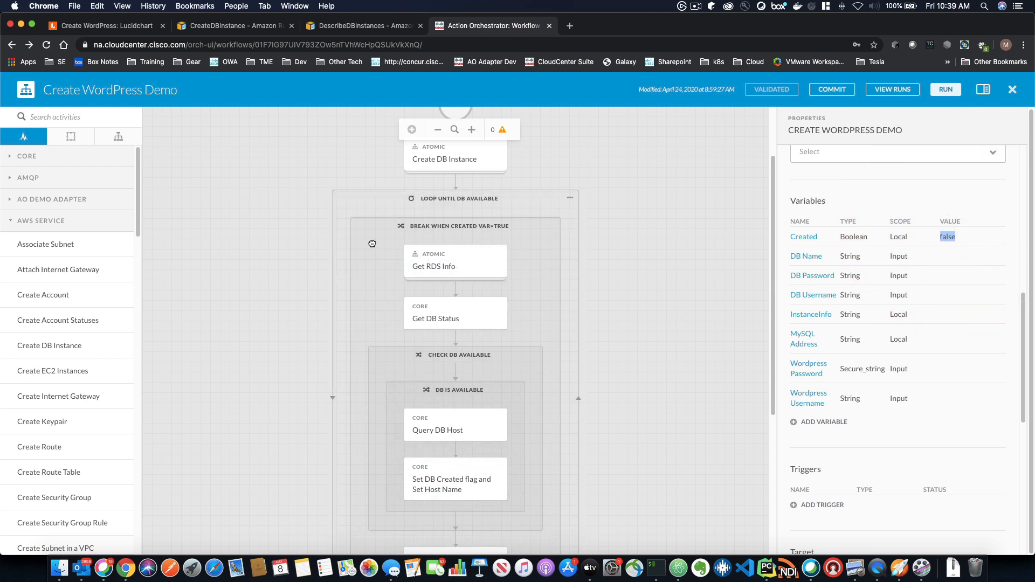
left_click(427, 228)
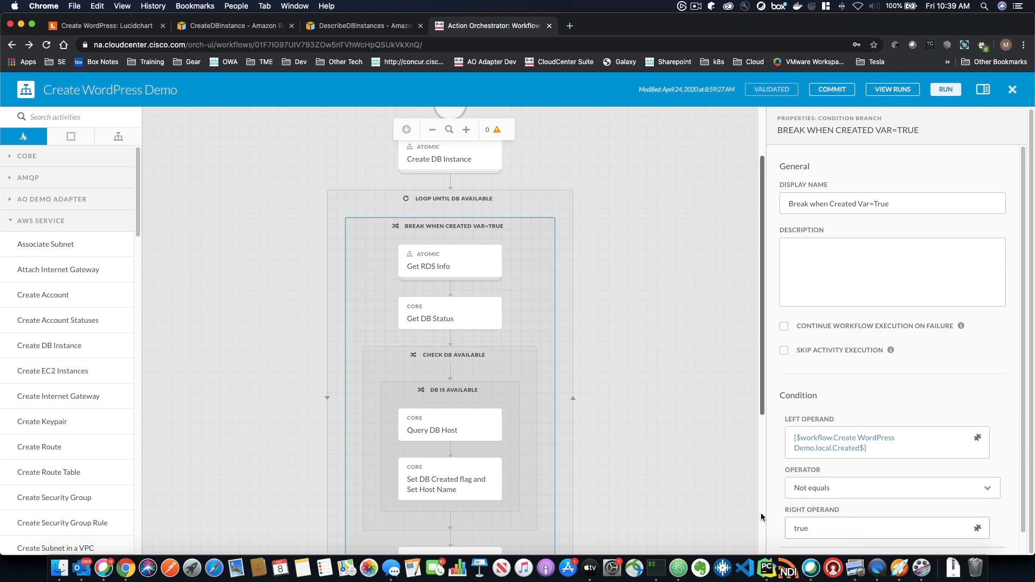
Open the Get RDS Info atomic action and review the settings of its DescribeRDSInstances, Convert Xml to Json and RDSInstances activities.
left_click(442, 264)
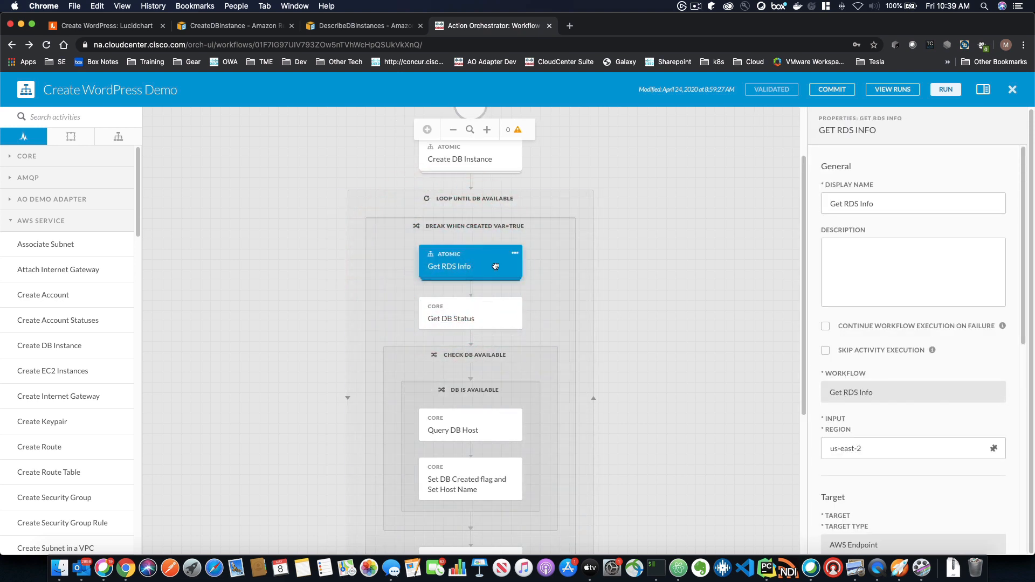
left_click(512, 255)
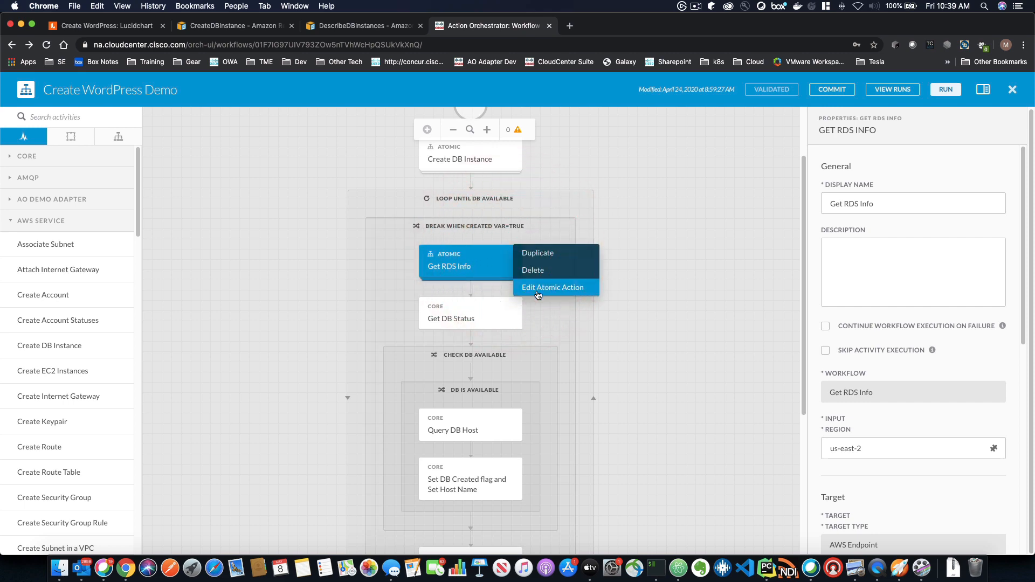
left_click(537, 286)
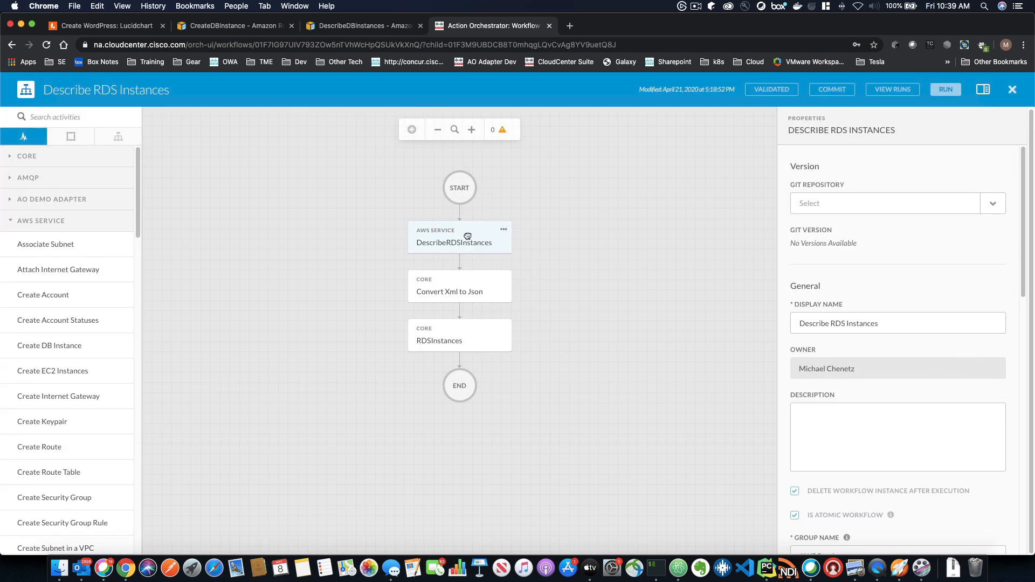
left_click(464, 236)
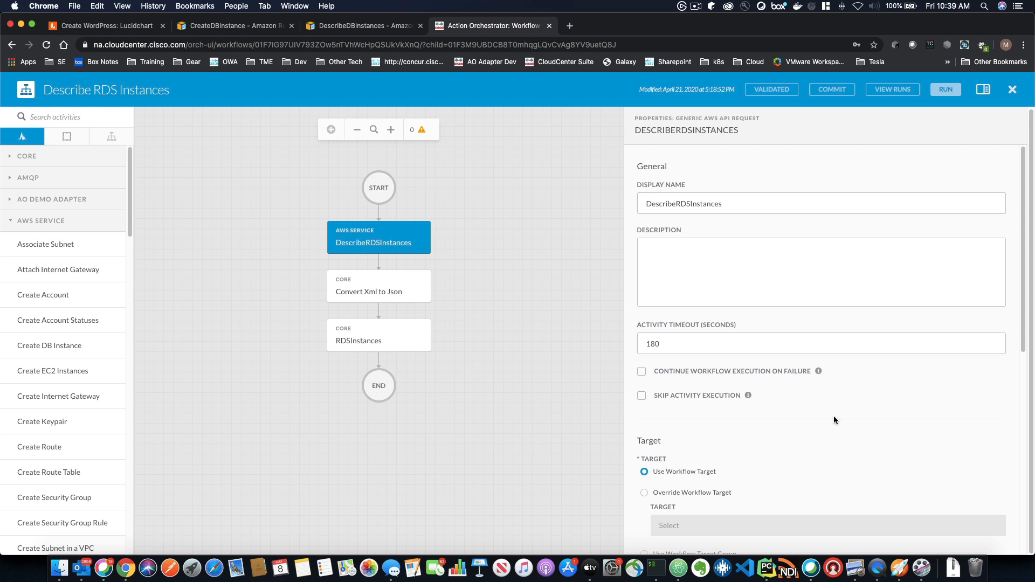
scroll(833, 419, "down", 10)
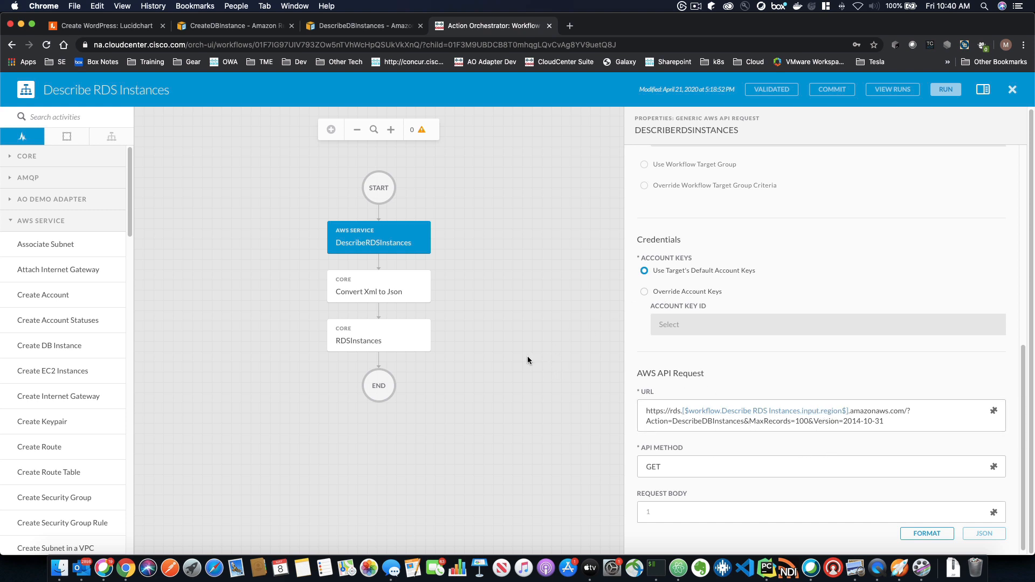
left_click(337, 285)
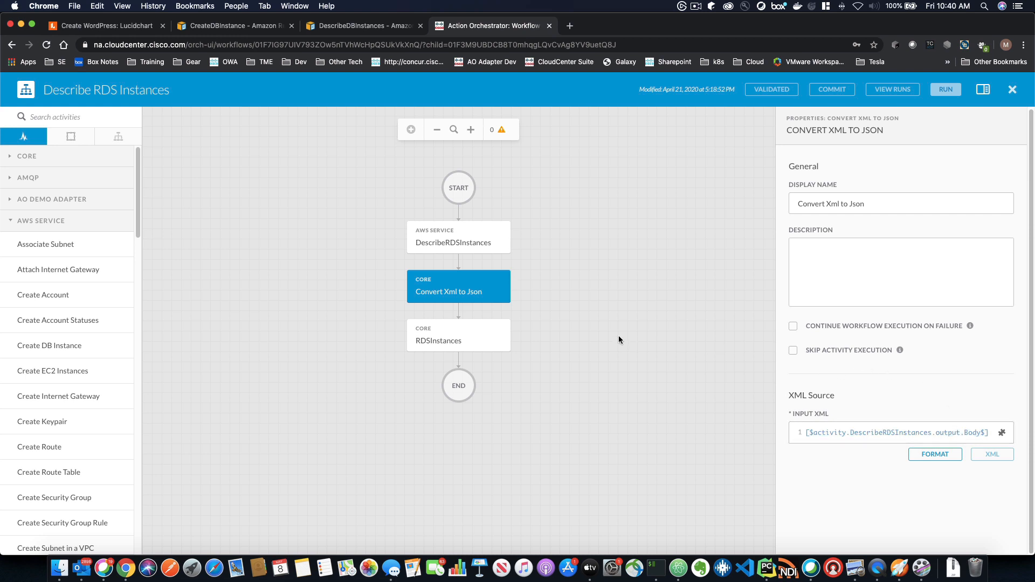
left_click(466, 344)
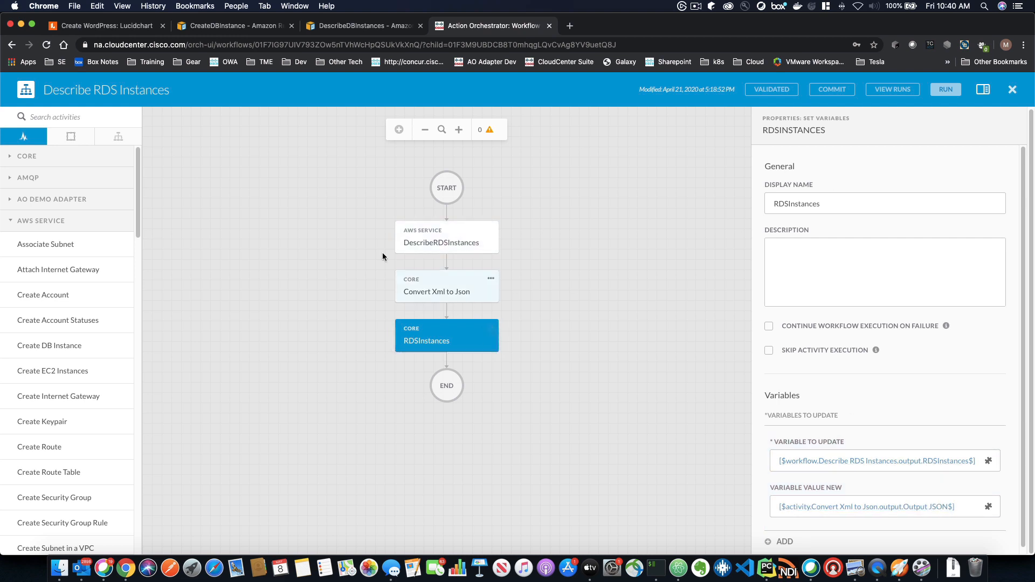
Compare the DescribeRDSInstances activity's AWS API request URL with the sample request in the AWS DescribeDBInstances documentation.
left_click(438, 238)
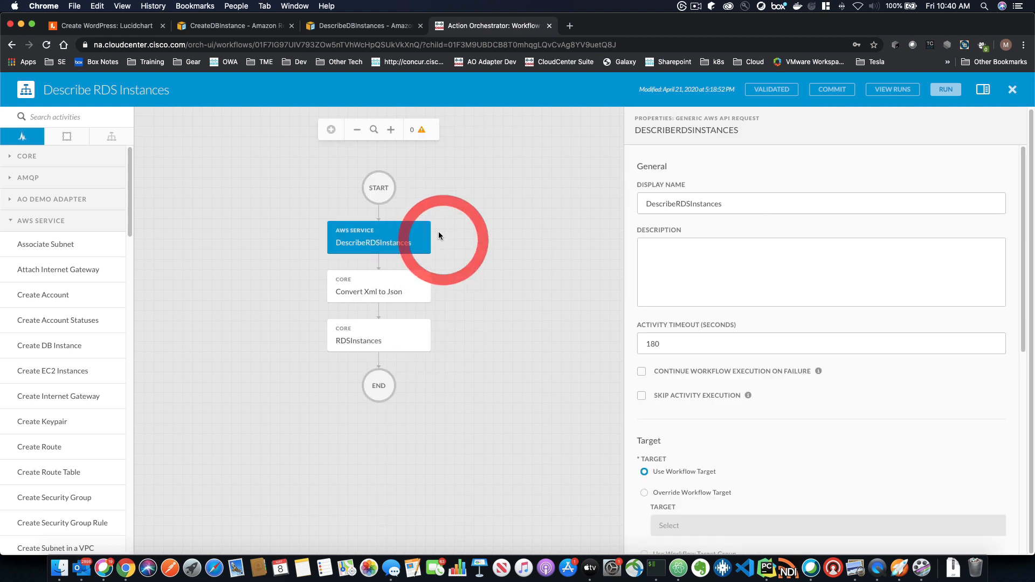
left_click(364, 25)
scroll(389, 234, "down", 10)
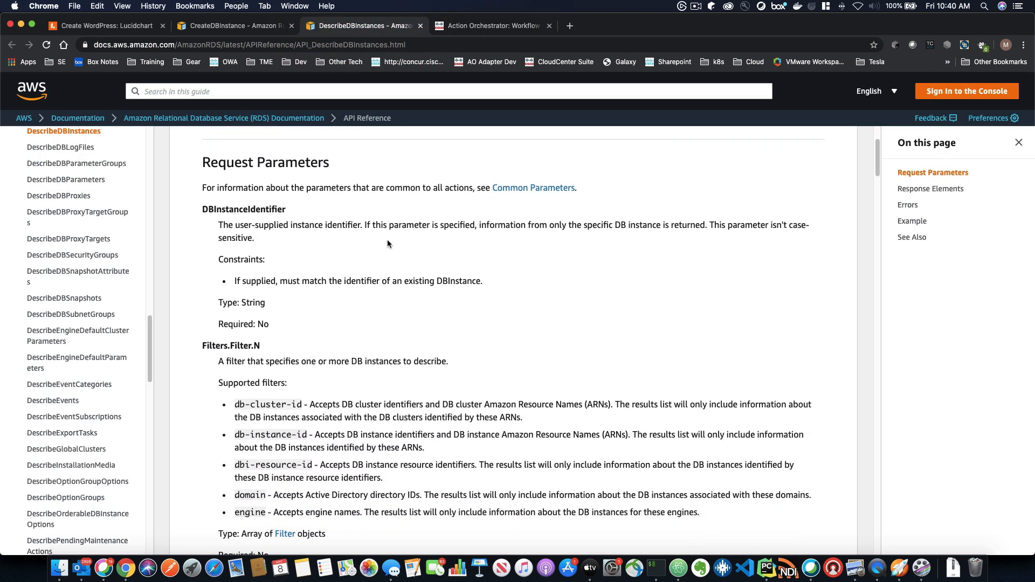
left_click(912, 221)
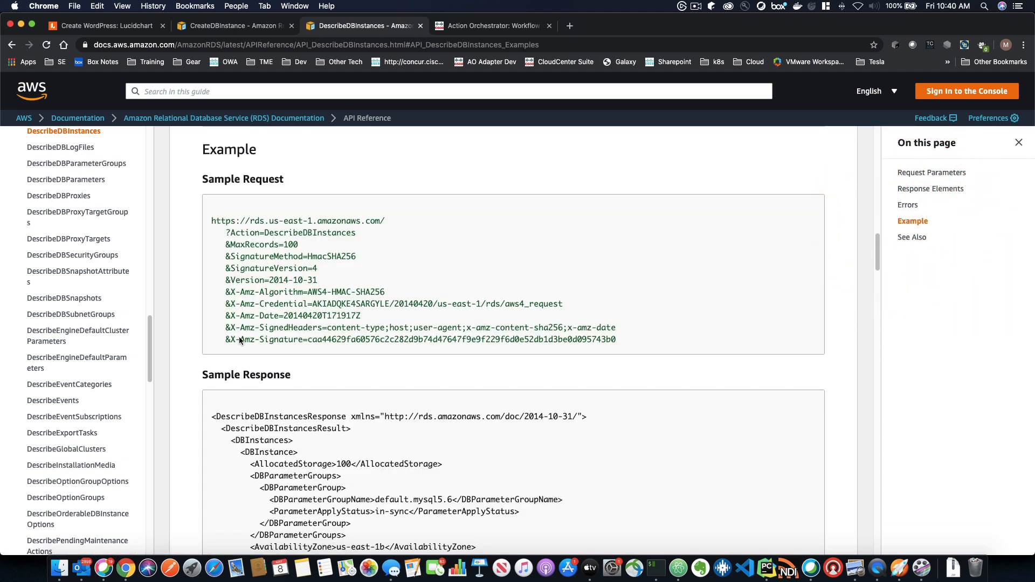
left_click(495, 27)
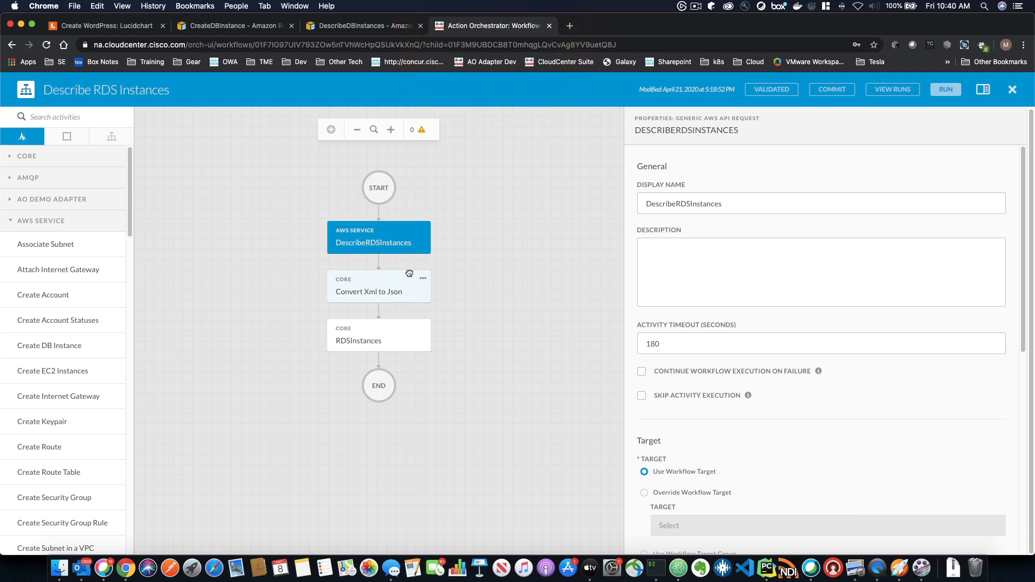
scroll(670, 444, "down", 10)
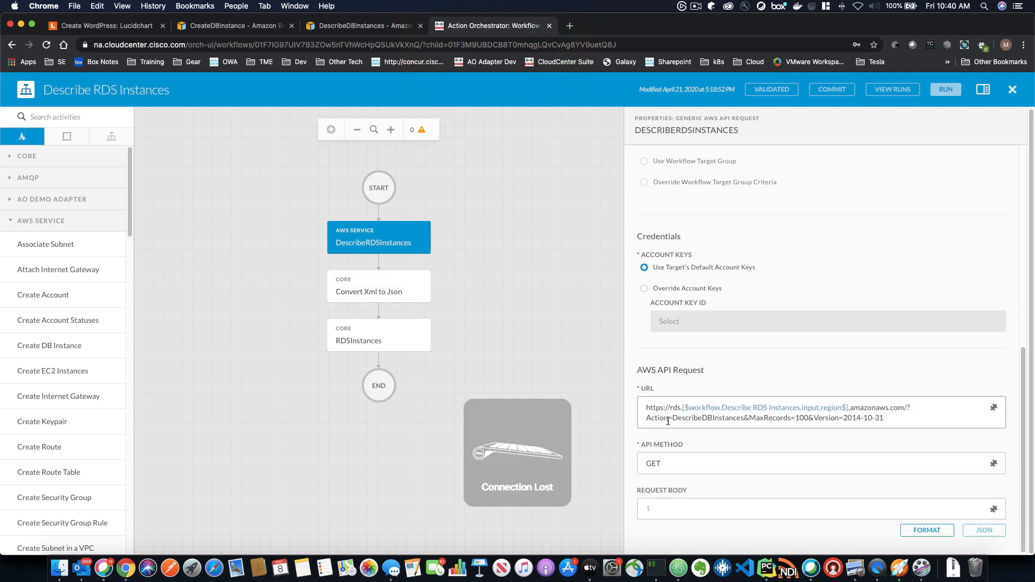
Close the atomic action and review the Get RDS Info inputs and Get DB Status's JSONPath query in the Create WordPress Demo workflow.
left_click(507, 317)
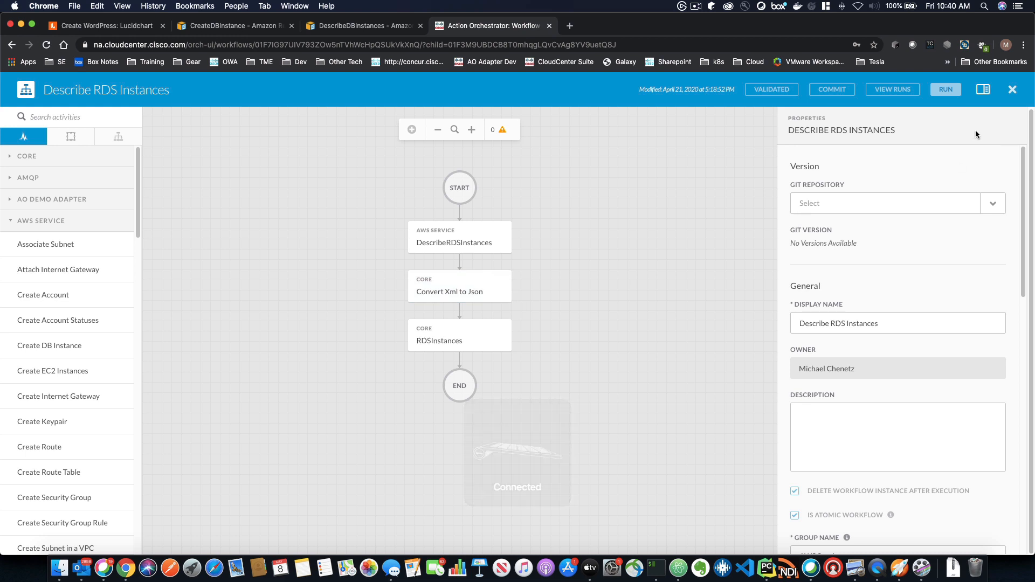
left_click(1012, 90)
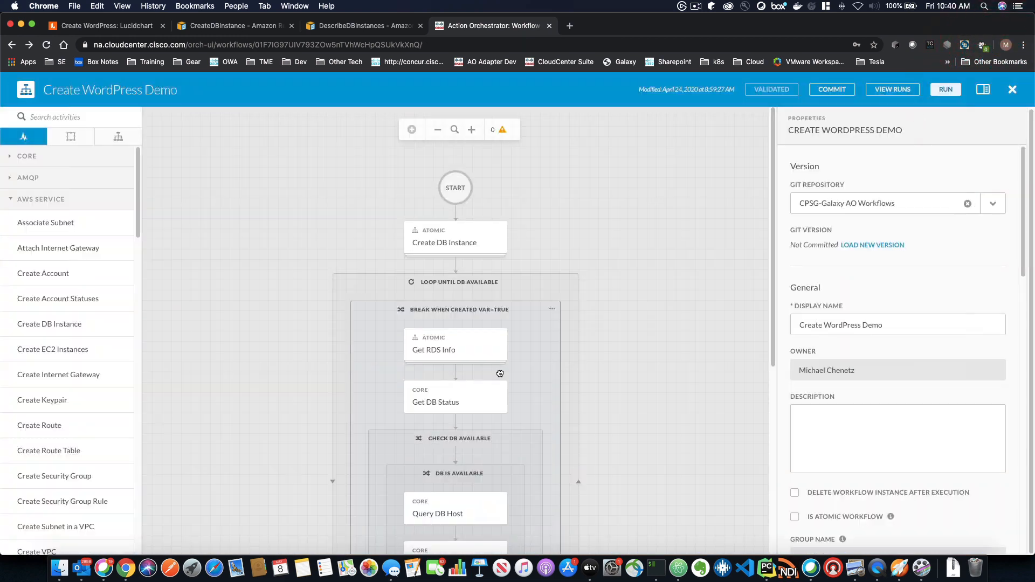
left_click(473, 338)
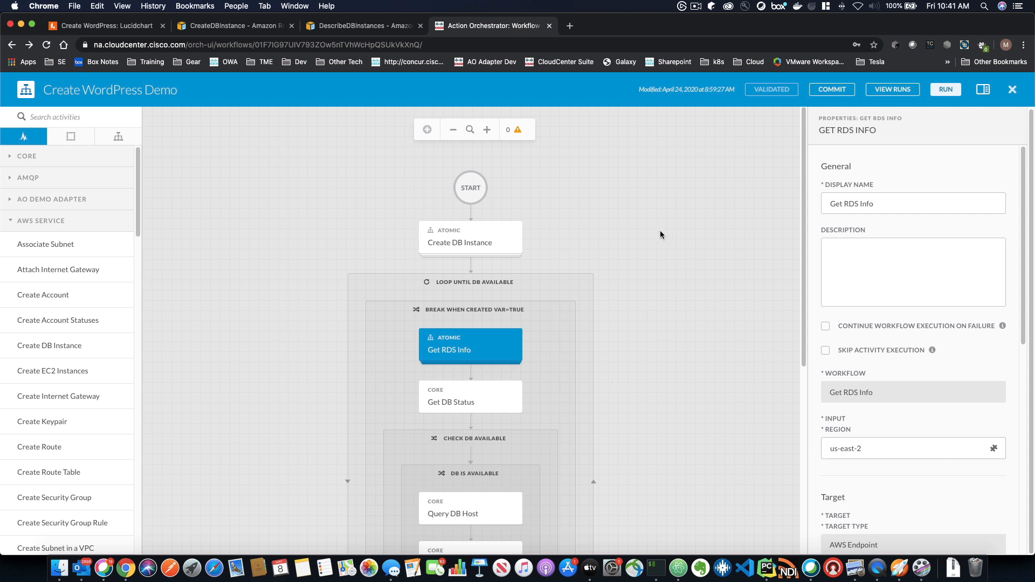
left_click(440, 400)
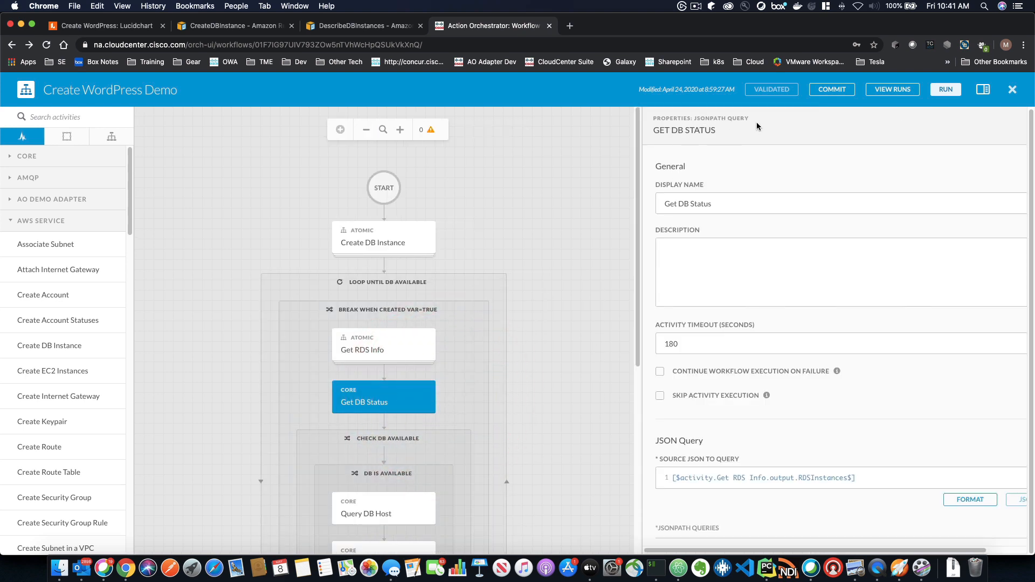
scroll(782, 334, "down", 3)
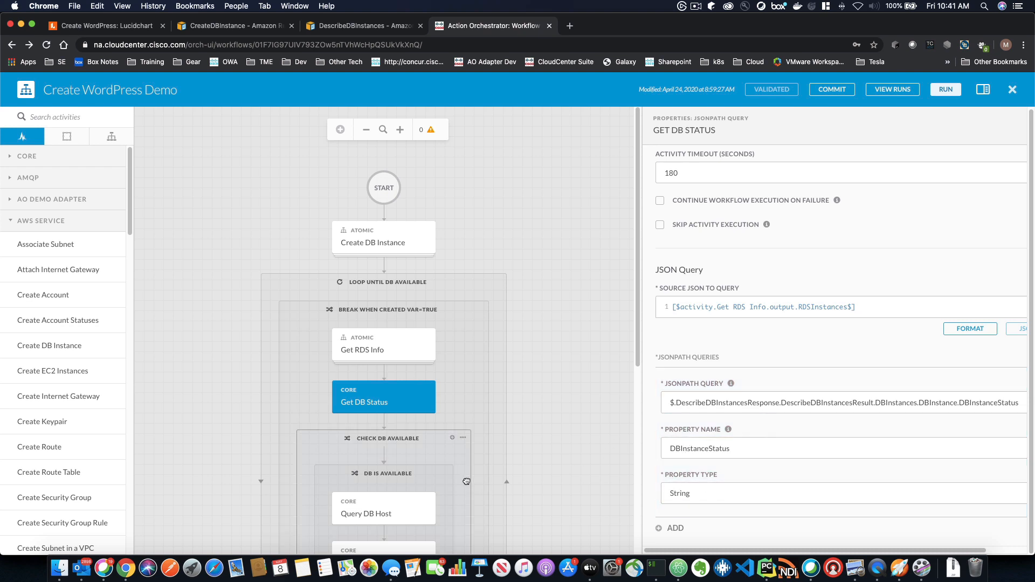
Review the Check DB Available block and the operands of its DB is Available condition.
scroll(513, 442, "down", 2)
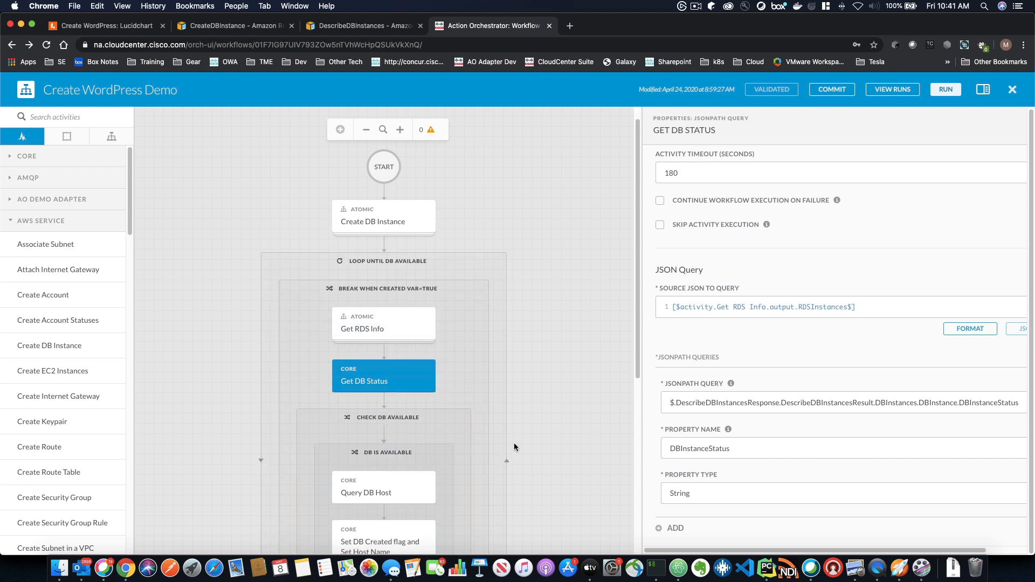
left_click(397, 408)
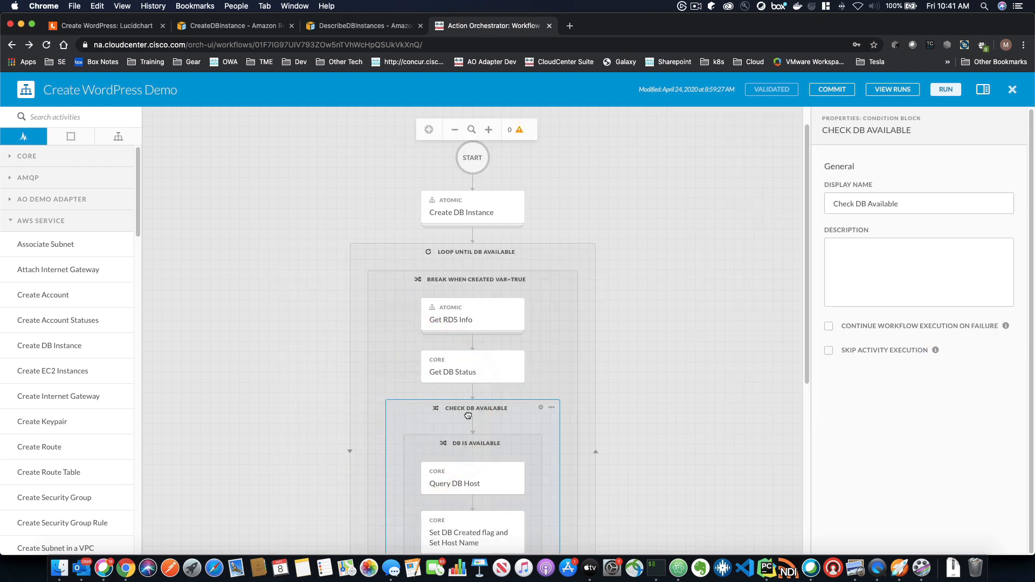
left_click(475, 444)
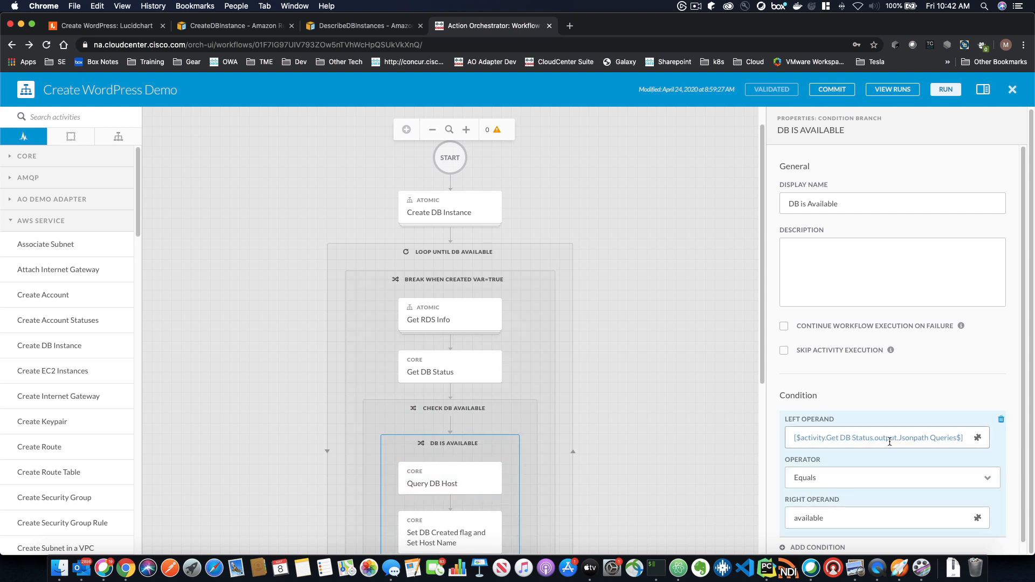
left_click(935, 442)
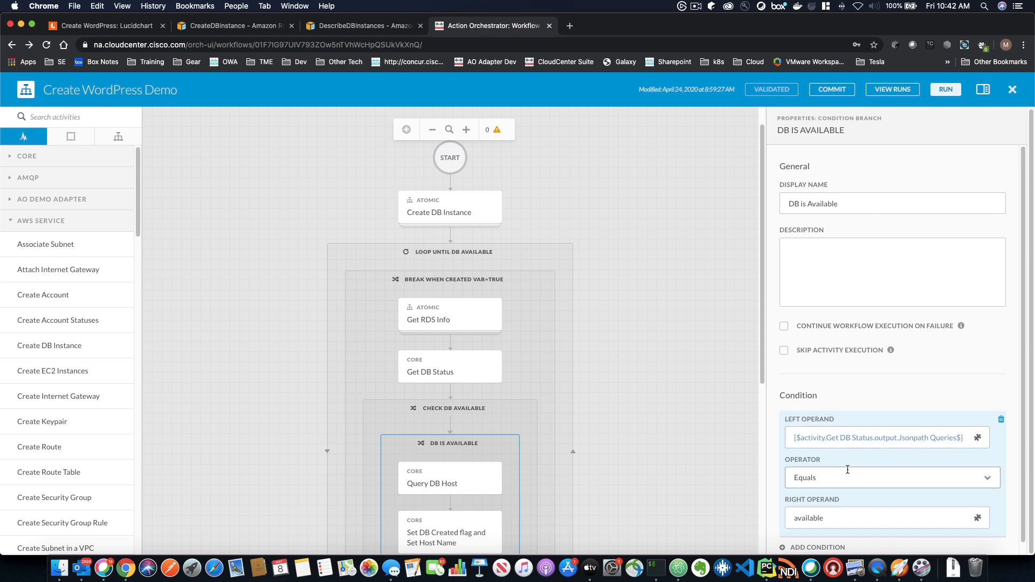
scroll(825, 515, "down", 1)
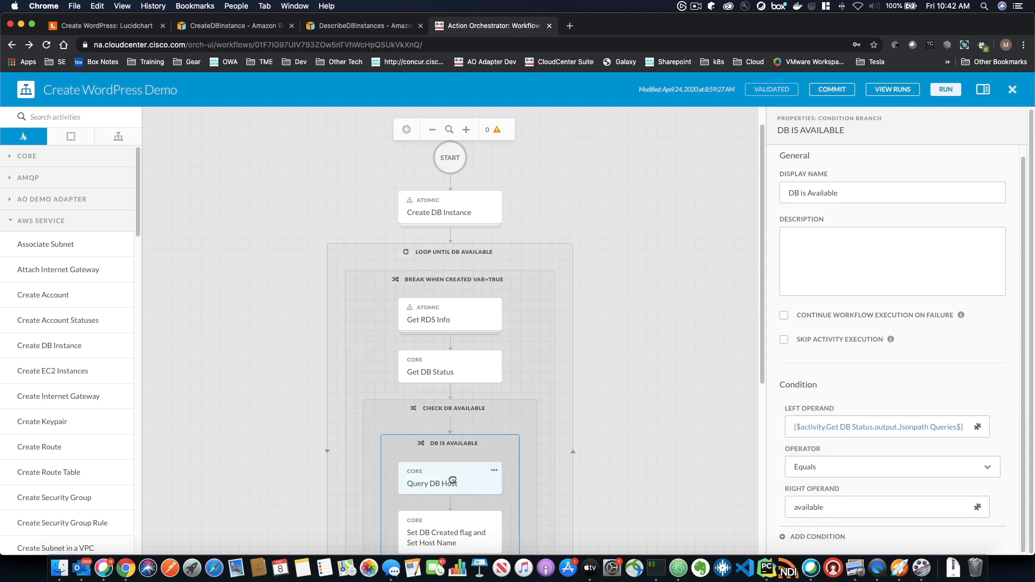
Review the Query DB Host activity's source JSON, JSONPath query and output property.
left_click(455, 479)
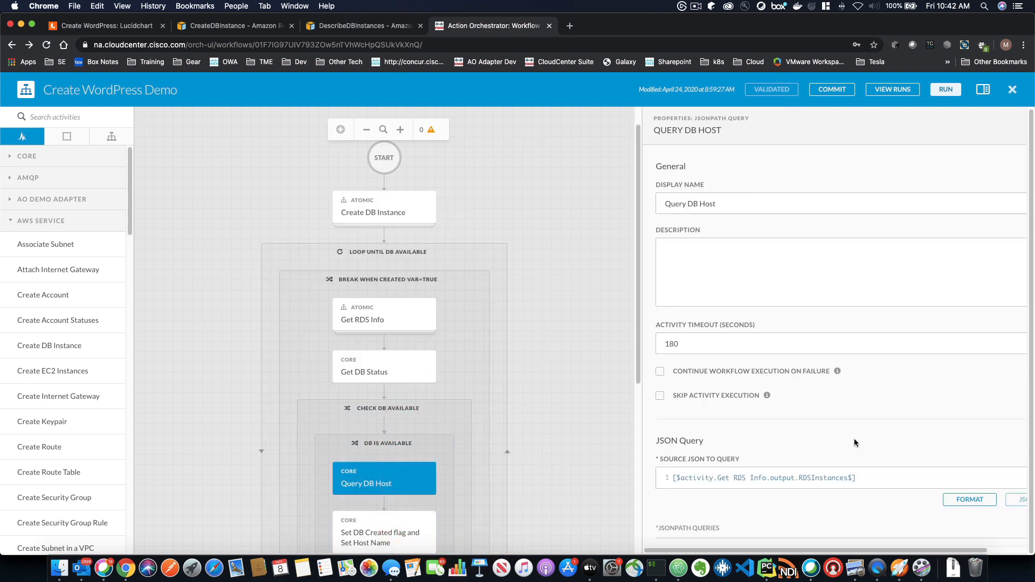
scroll(809, 399, "down", 5)
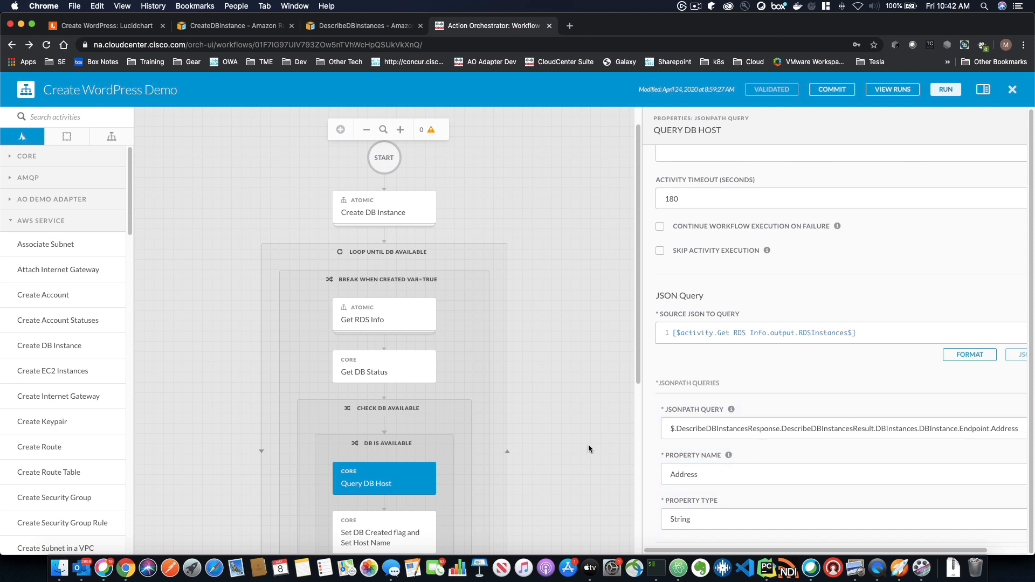
scroll(761, 441, "down", 1)
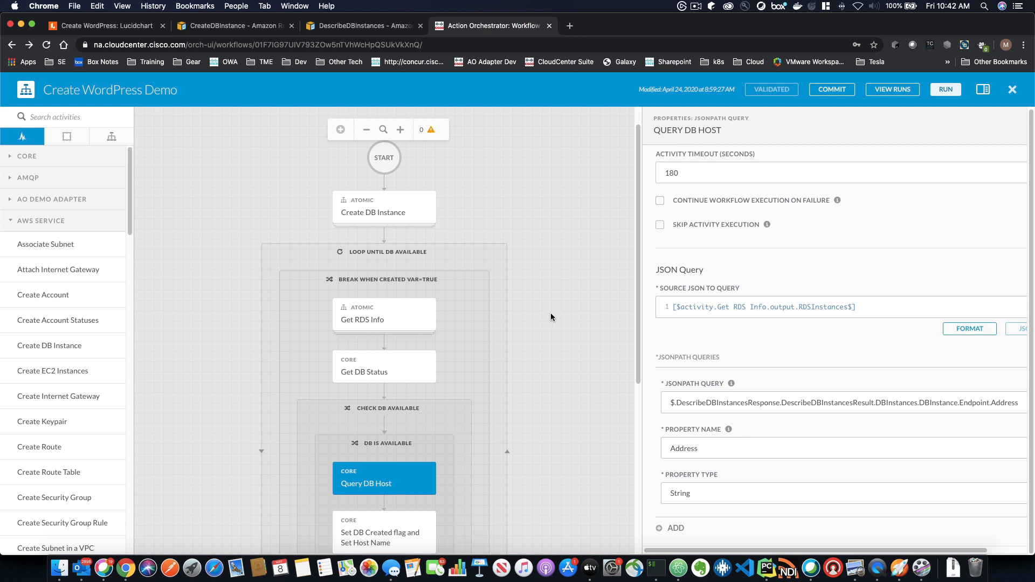
Review the variables updated by Set DB Created flag and Set Host Name, and the Sleep activity's interval.
scroll(551, 313, "down", 3)
left_click(384, 493)
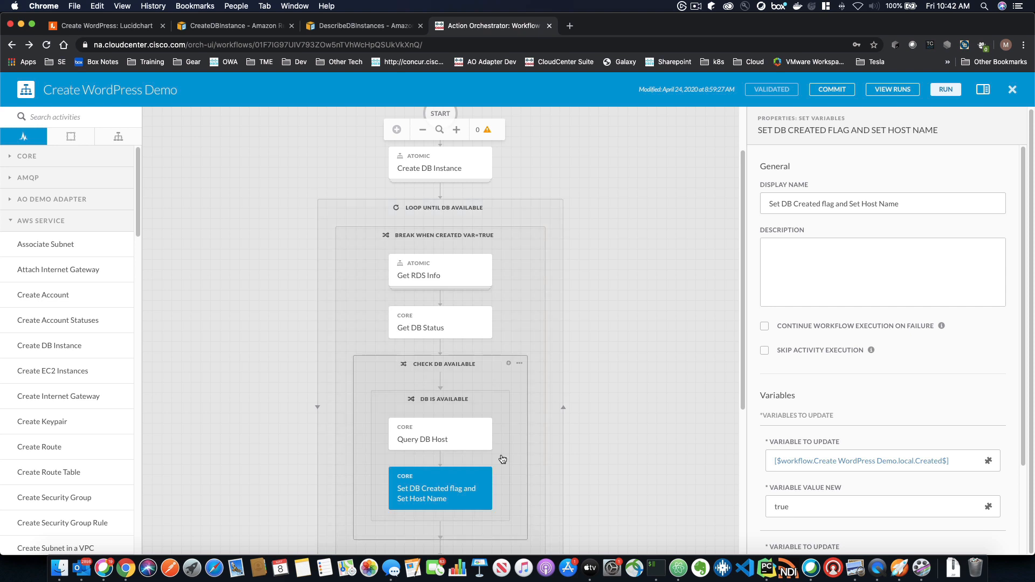
scroll(539, 394, "down", 3)
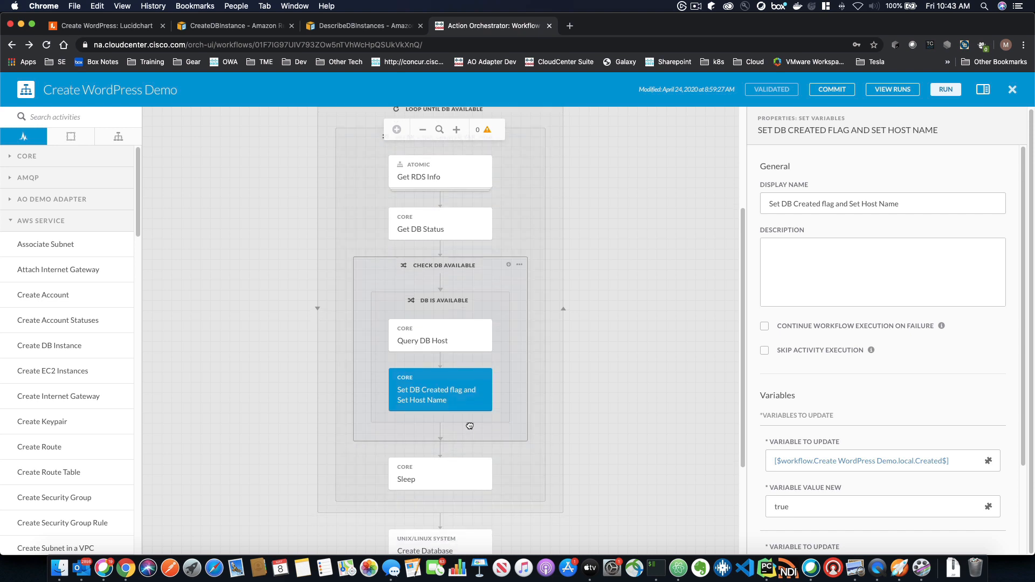
left_click(443, 477)
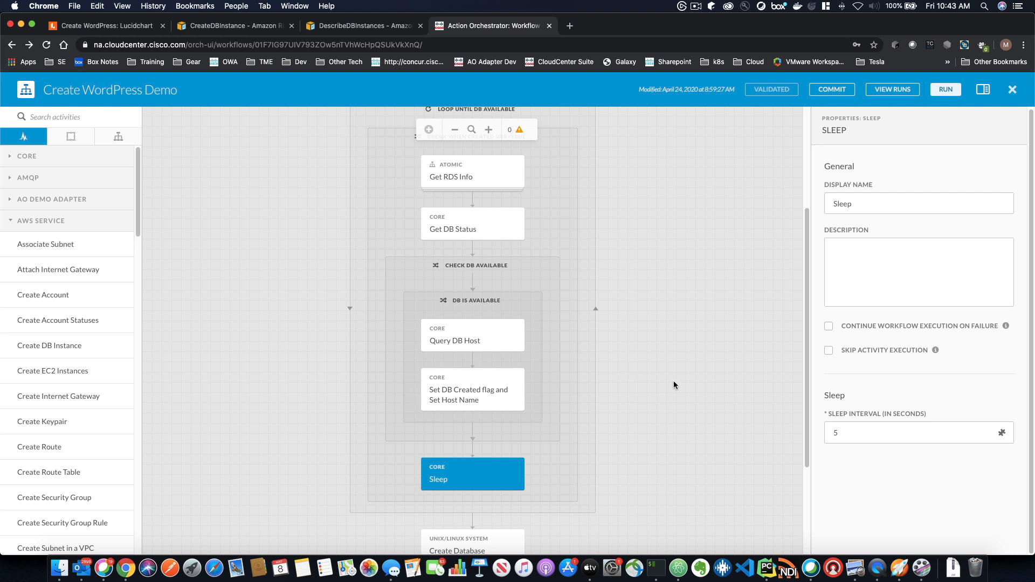
Examine the Create Database activity's target, credentials and MySQL input command.
scroll(674, 385, "down", 5)
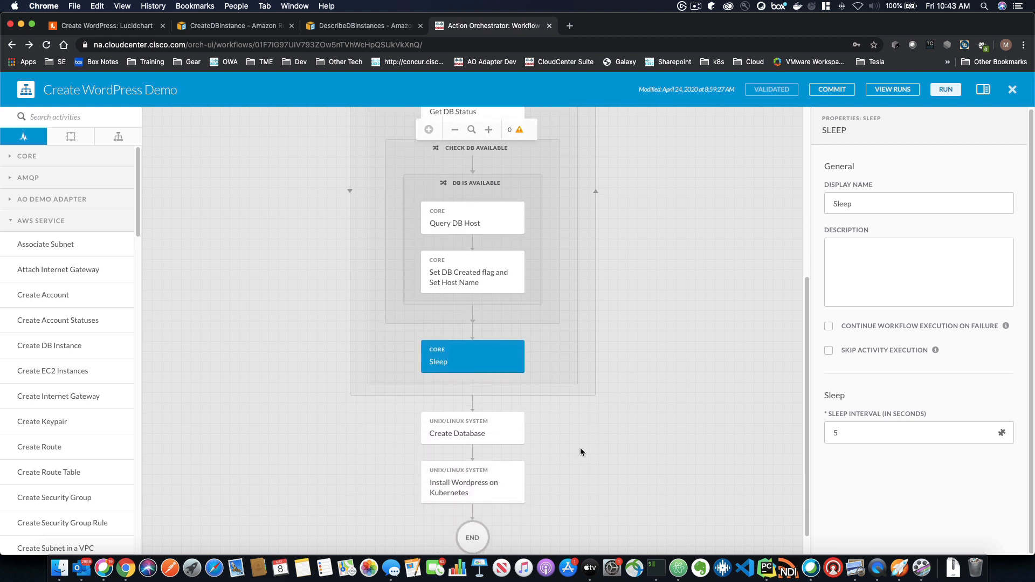
left_click(498, 433)
scroll(876, 345, "down", 6)
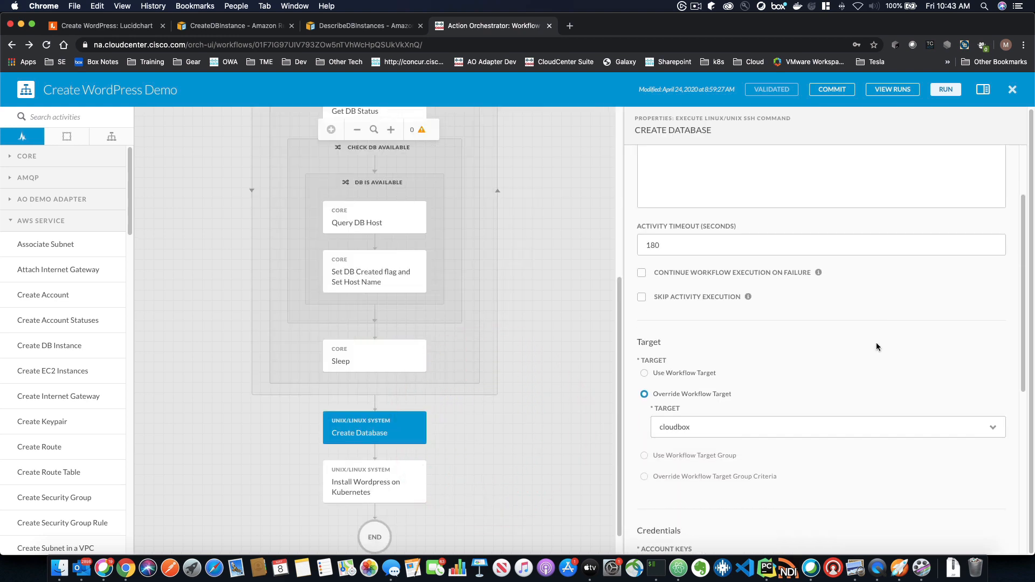
scroll(871, 361, "down", 2)
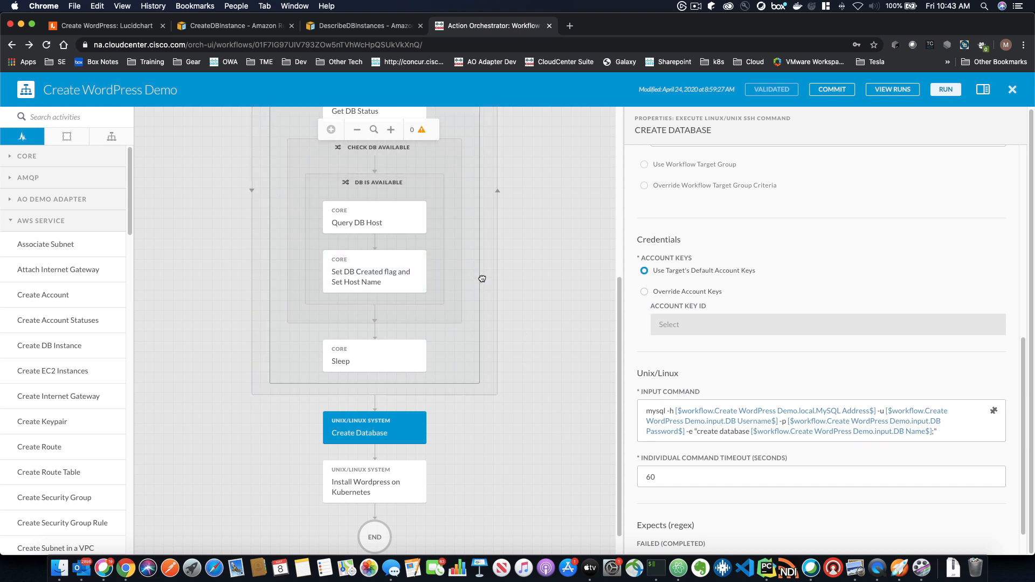
Examine the Install Wordpress on Kubernetes activity's target, account keys and helm install input command.
left_click(393, 473)
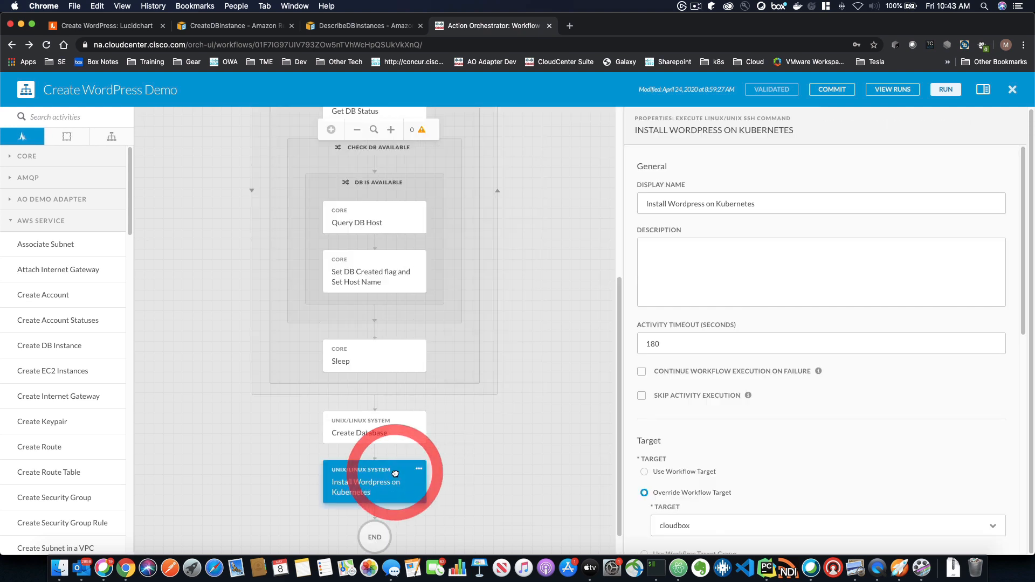
scroll(716, 411, "down", 10)
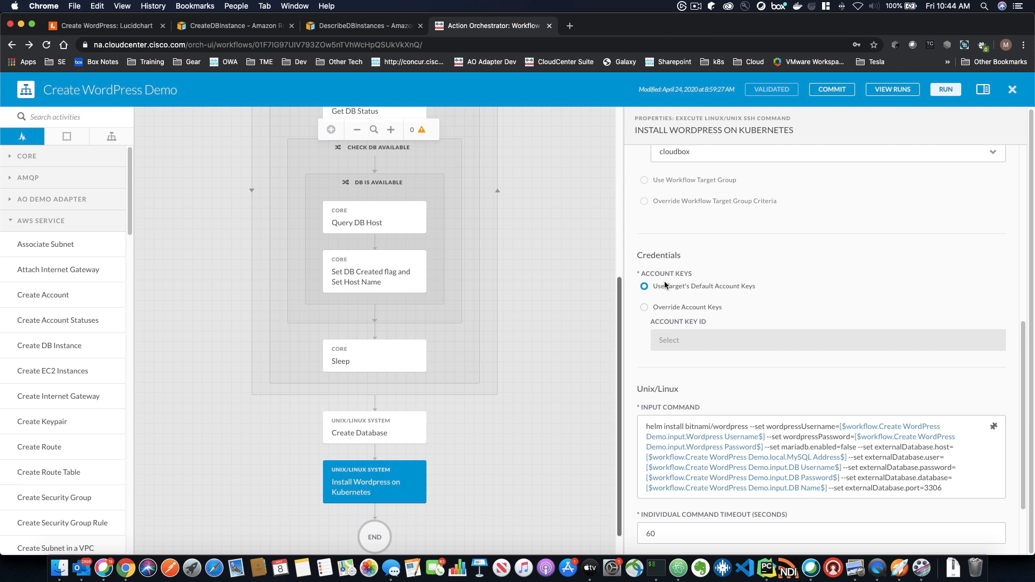
scroll(755, 339, "up", 3)
scroll(754, 338, "up", 2)
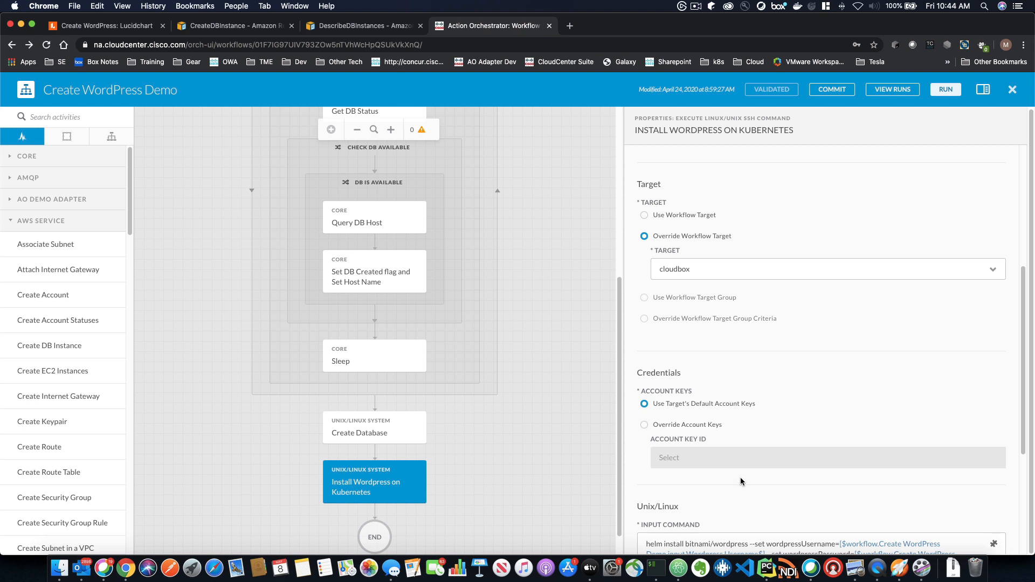
scroll(740, 477, "down", 2)
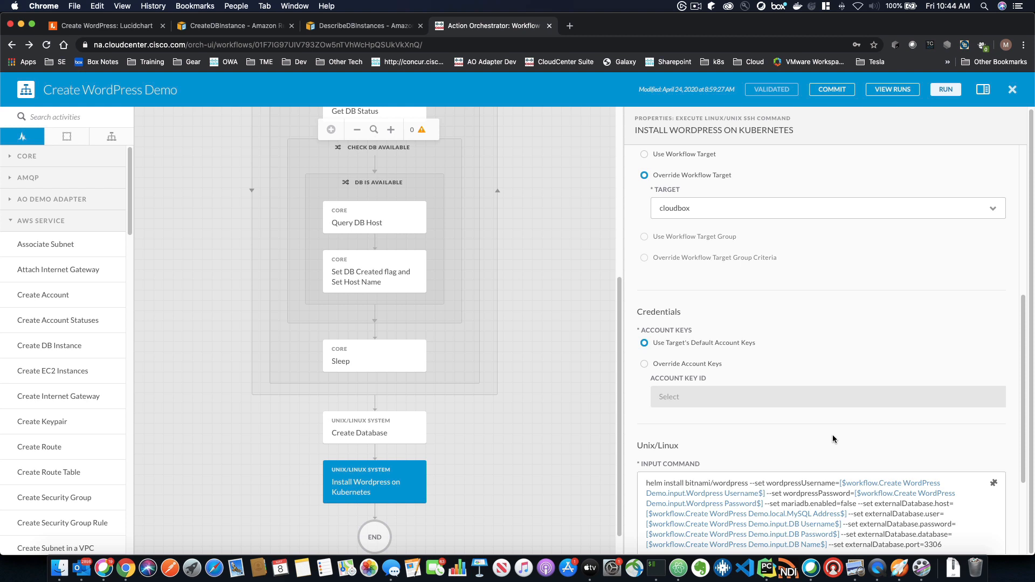
scroll(791, 414, "down", 3)
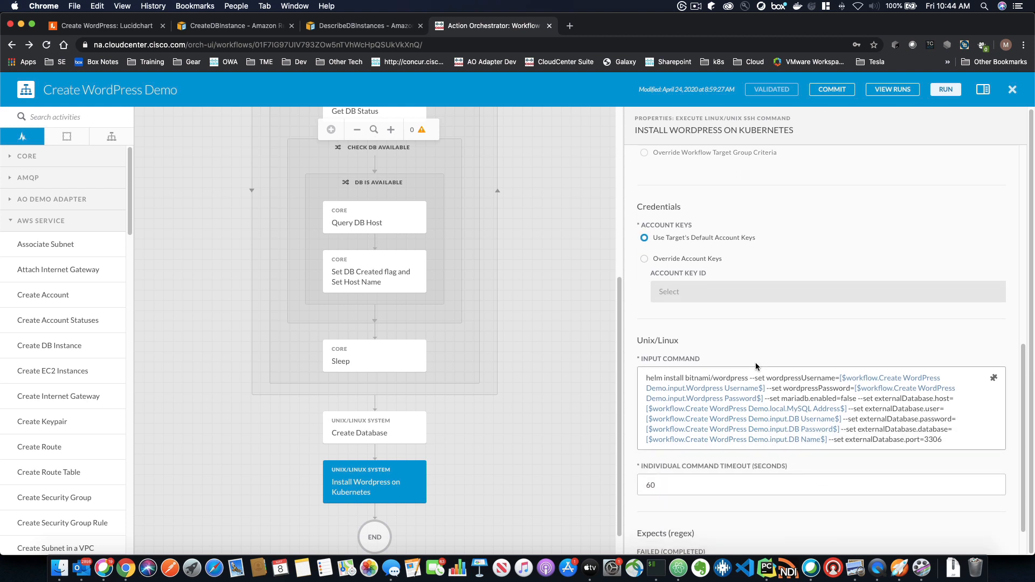
scroll(745, 325, "up", 3)
scroll(746, 335, "up", 2)
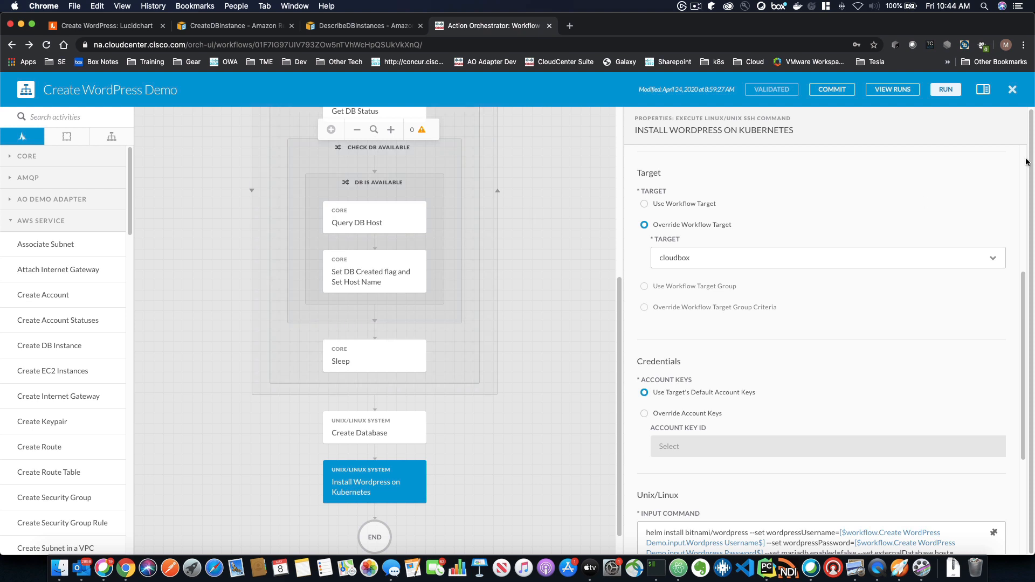
Open the workflow's run form to review its input variables, and cancel without running it.
left_click(950, 92)
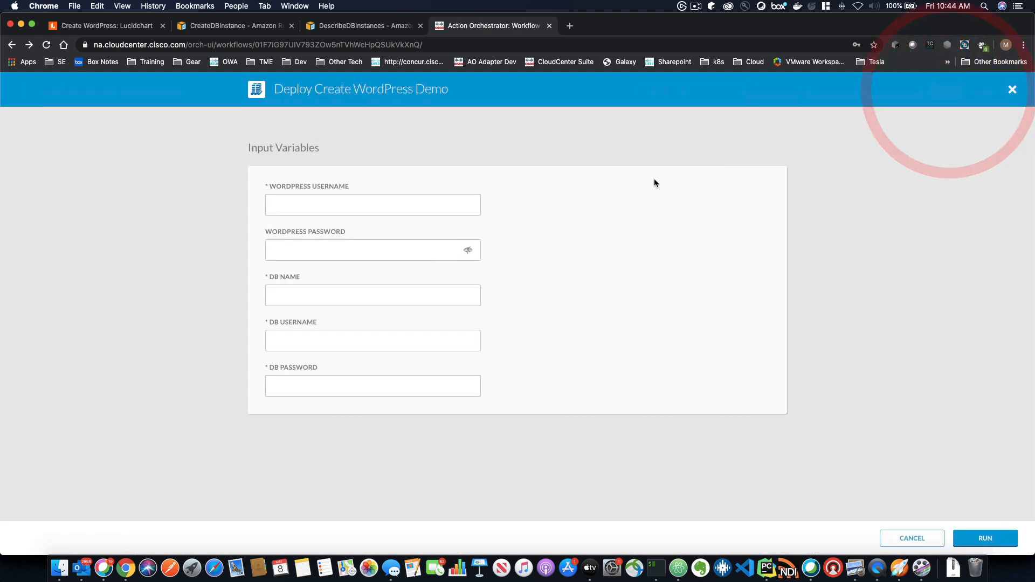
left_click(344, 206)
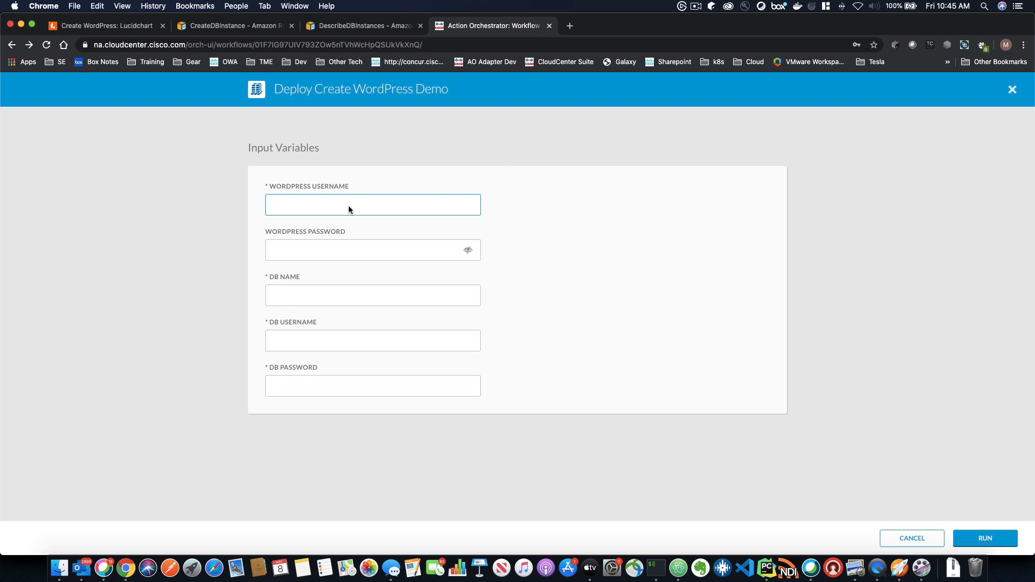
left_click(911, 539)
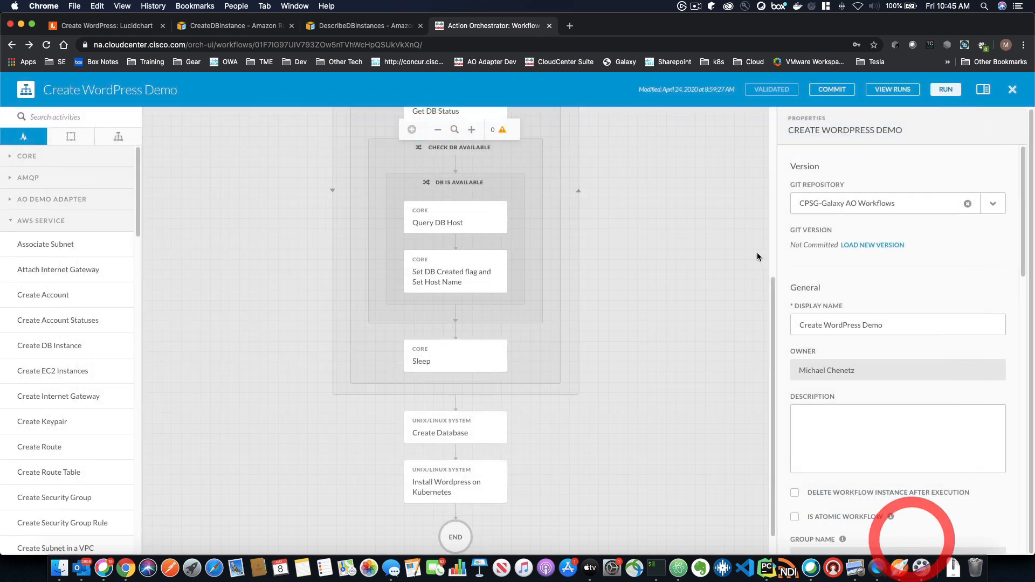
List the workflow's runs for Year to Date and open the successful AXA Demo run started 4/21/2020, 3:53:42 PM.
left_click(897, 90)
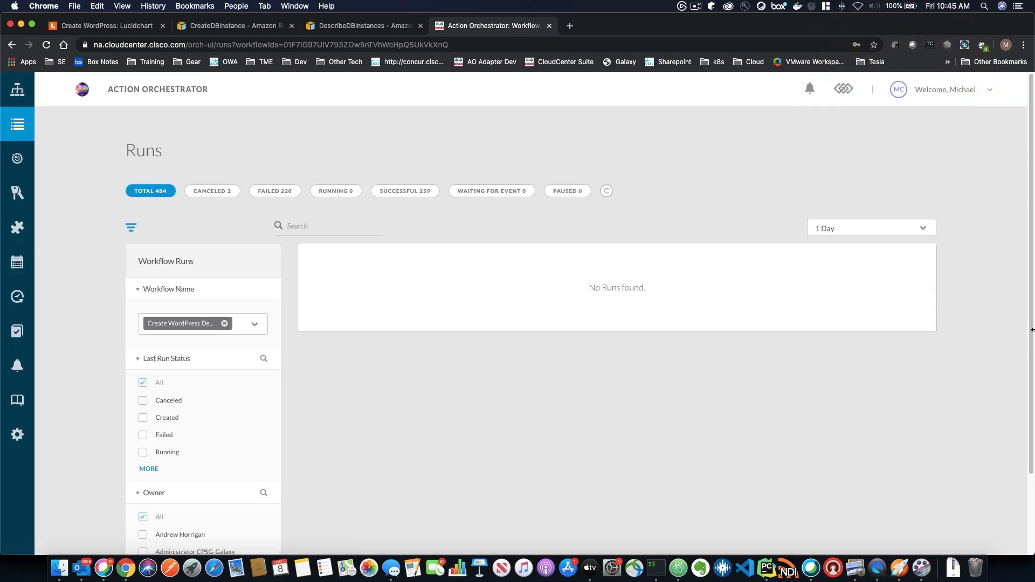
left_click(909, 231)
left_click(861, 258)
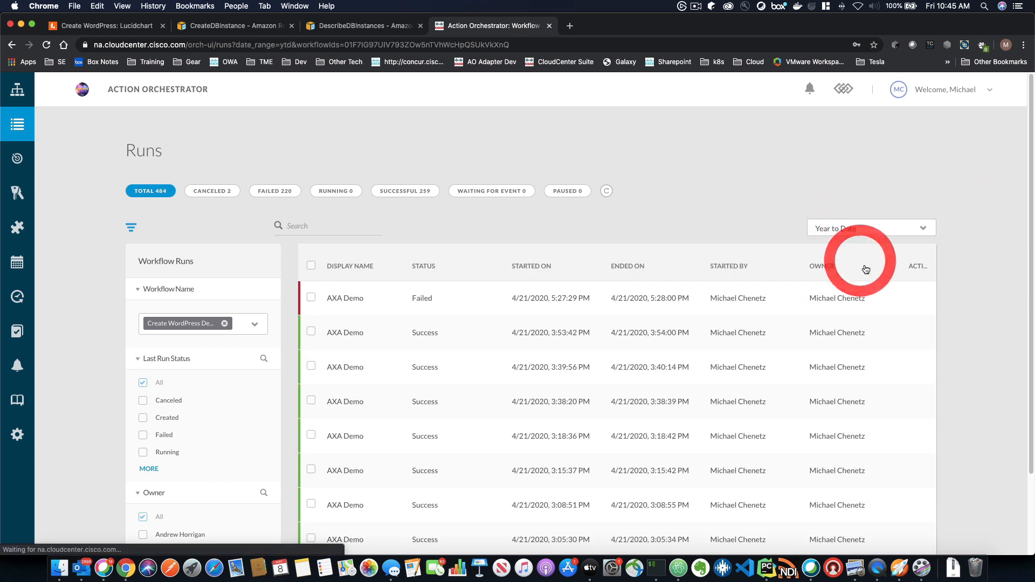
left_click(392, 332)
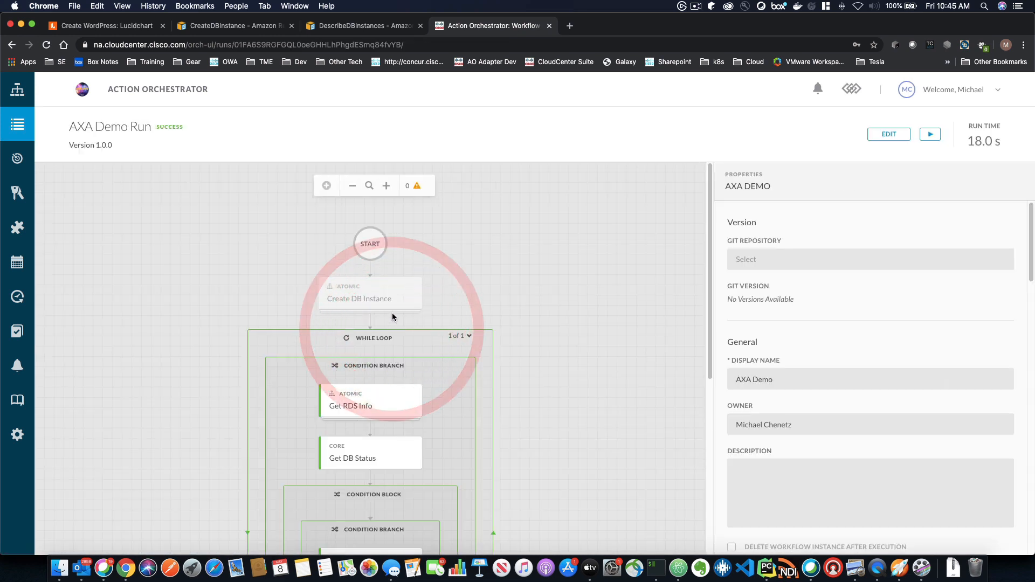
Look through the AXA Demo run's diagram to see which activities in the while loop were executed.
scroll(531, 429, "down", 5)
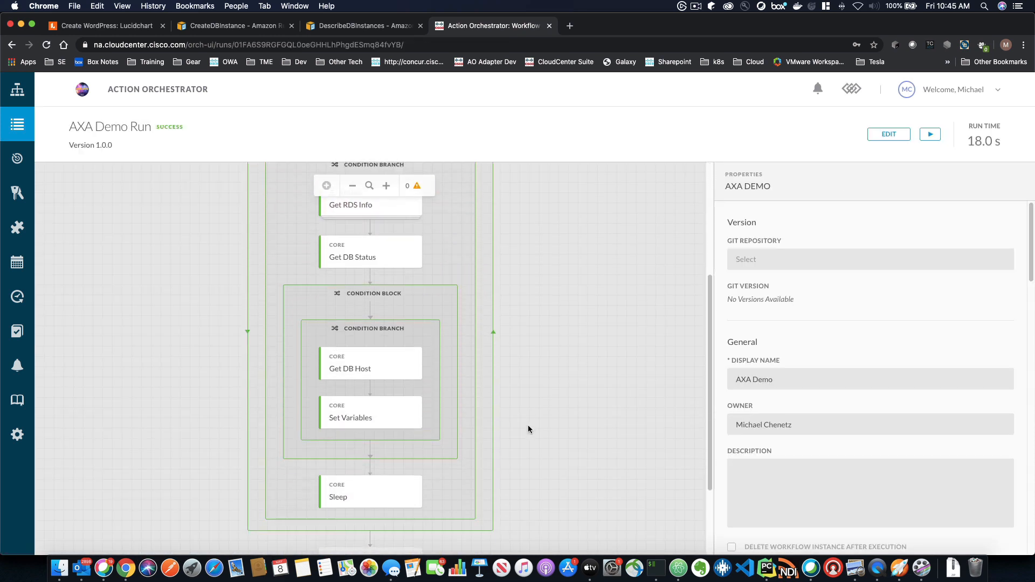
scroll(526, 355, "up", 3)
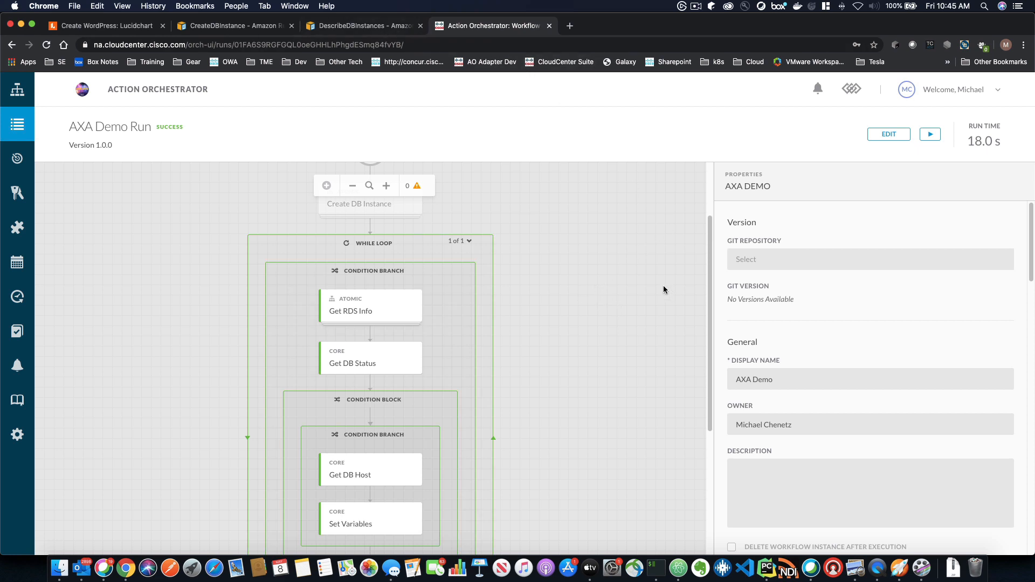
left_click(709, 203)
left_click(709, 202)
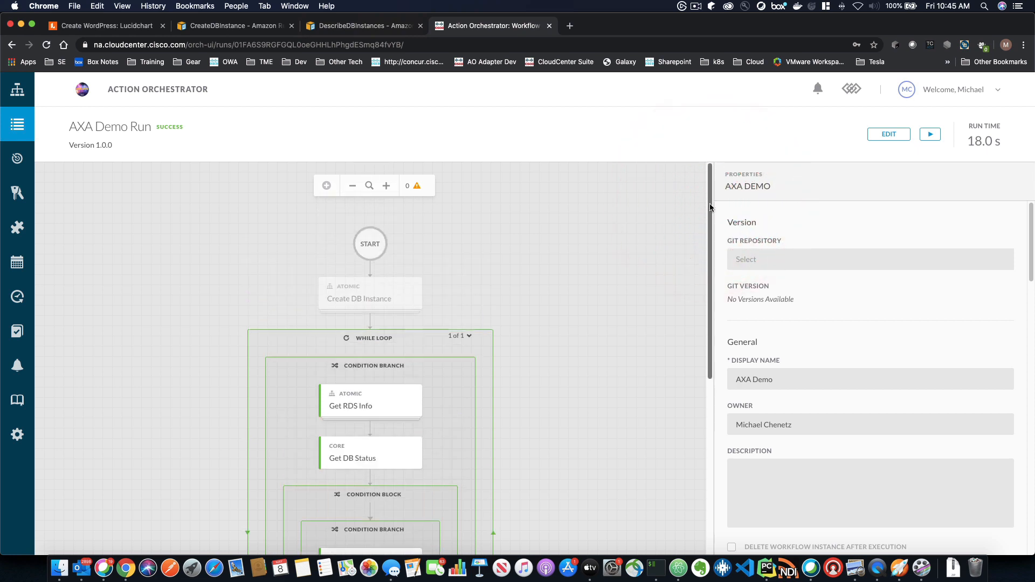
left_click_drag(710, 204, 714, 231)
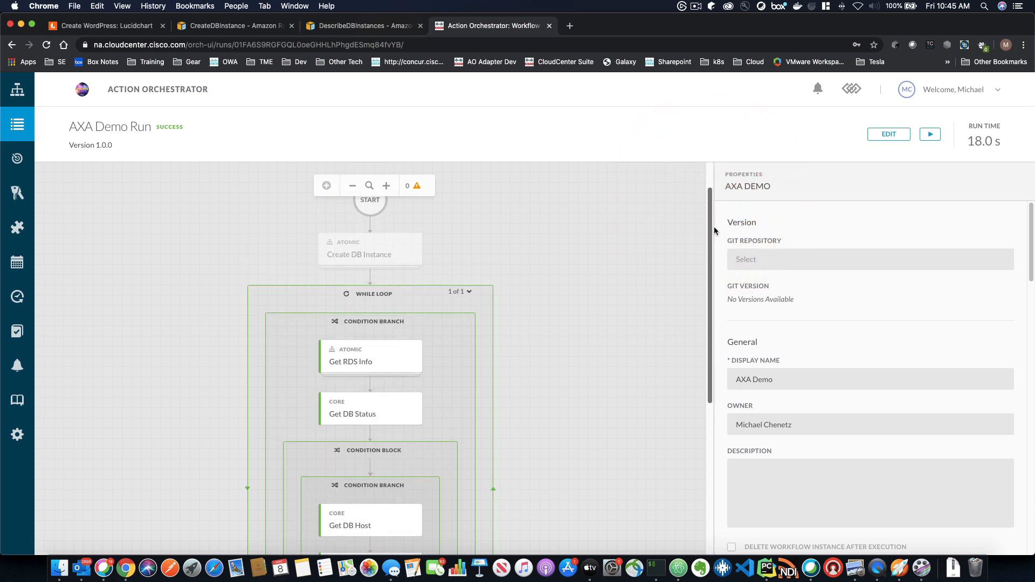
left_click(714, 226)
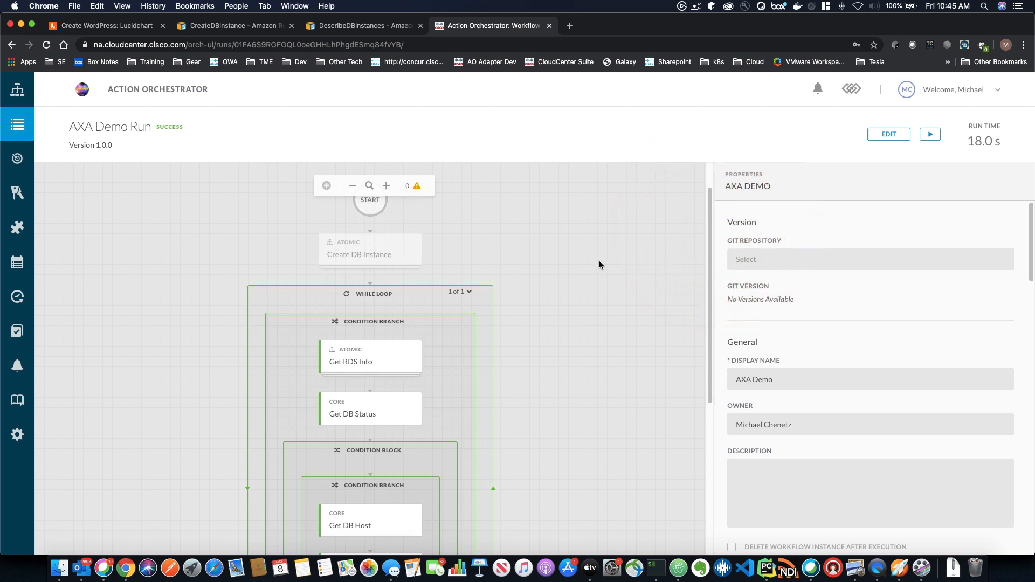